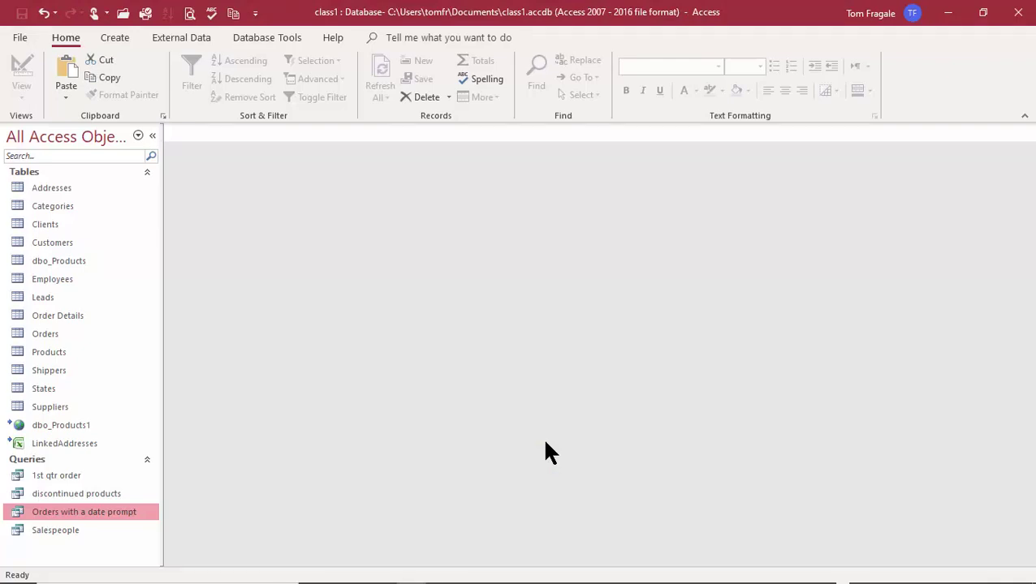
Step: Open the 1st qtr order query in Design View
click(88, 477)
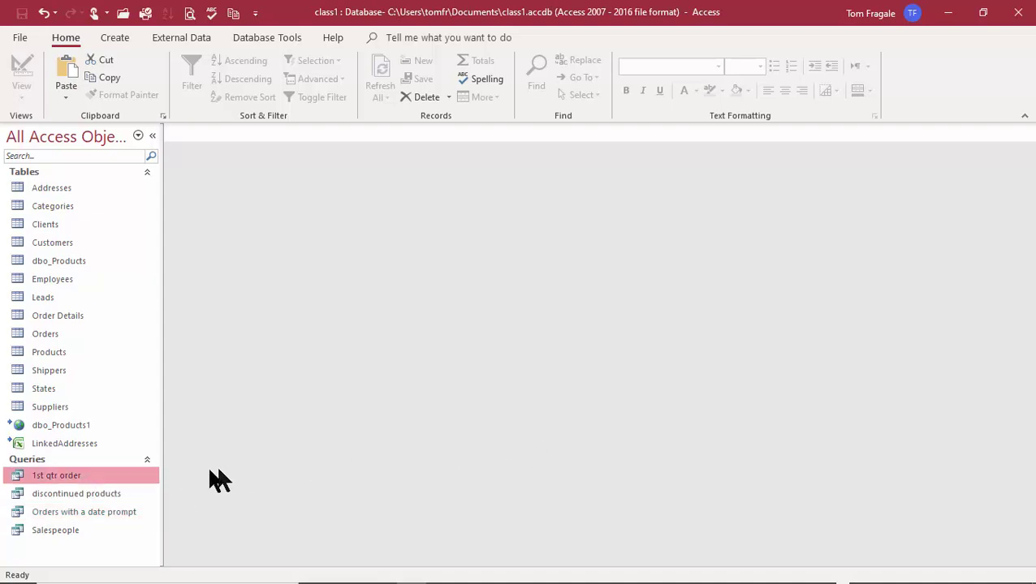
right_click(104, 477)
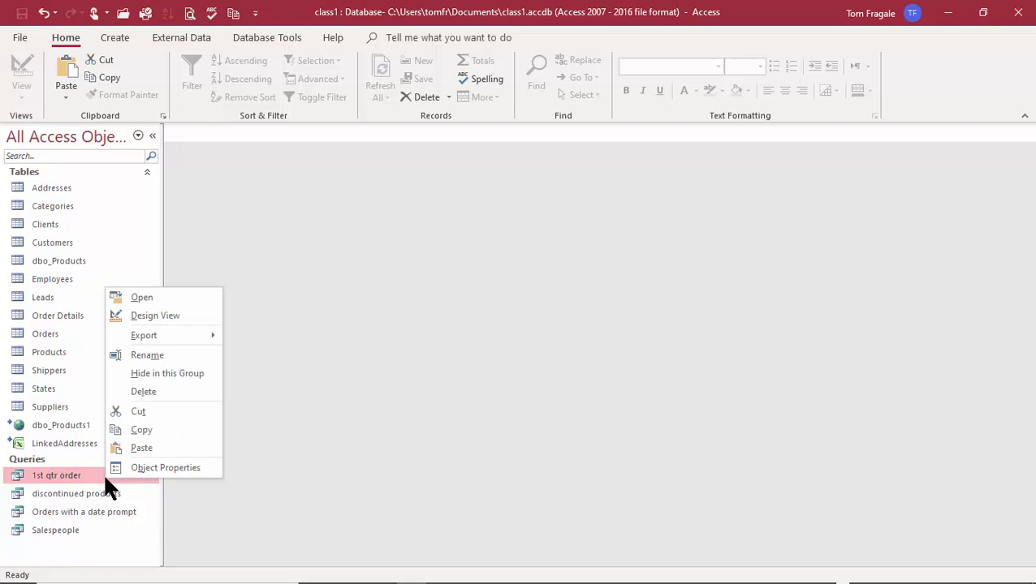
click(159, 319)
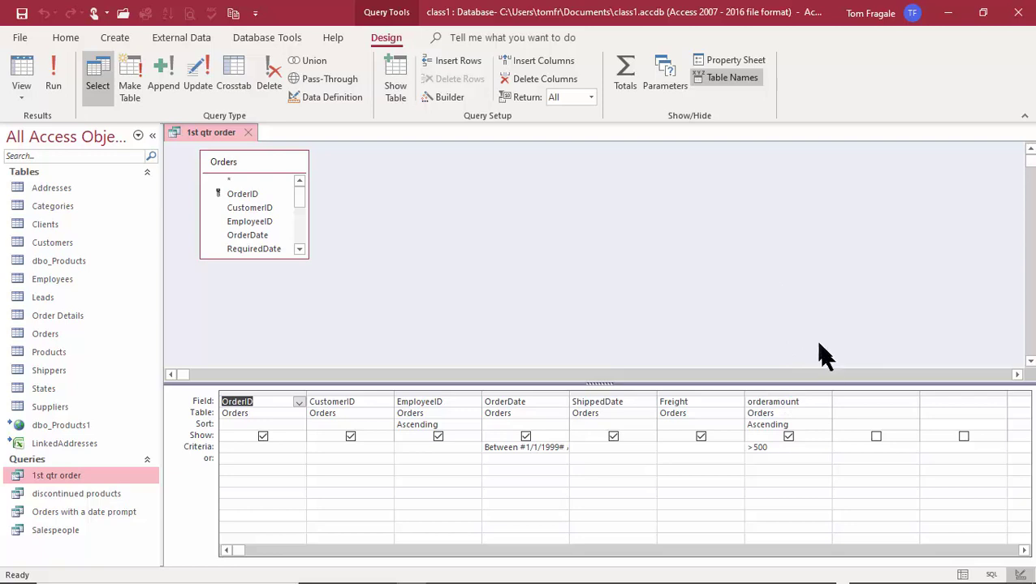
Step: Build the calculated field [orderamount] + [Freight] in the first empty column after orderamount and run the query
click(844, 401)
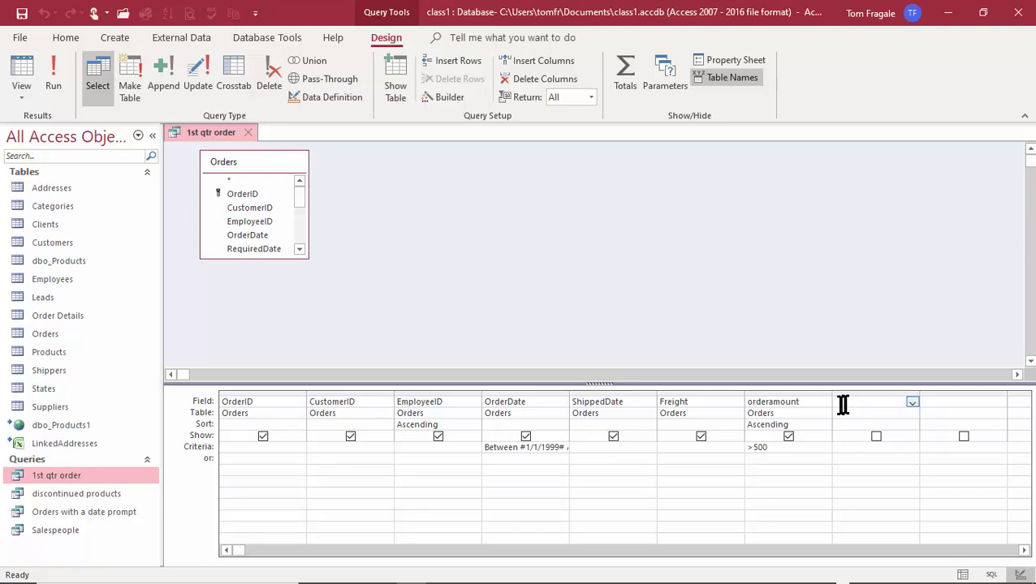
click(912, 402)
click(912, 402)
right_click(870, 403)
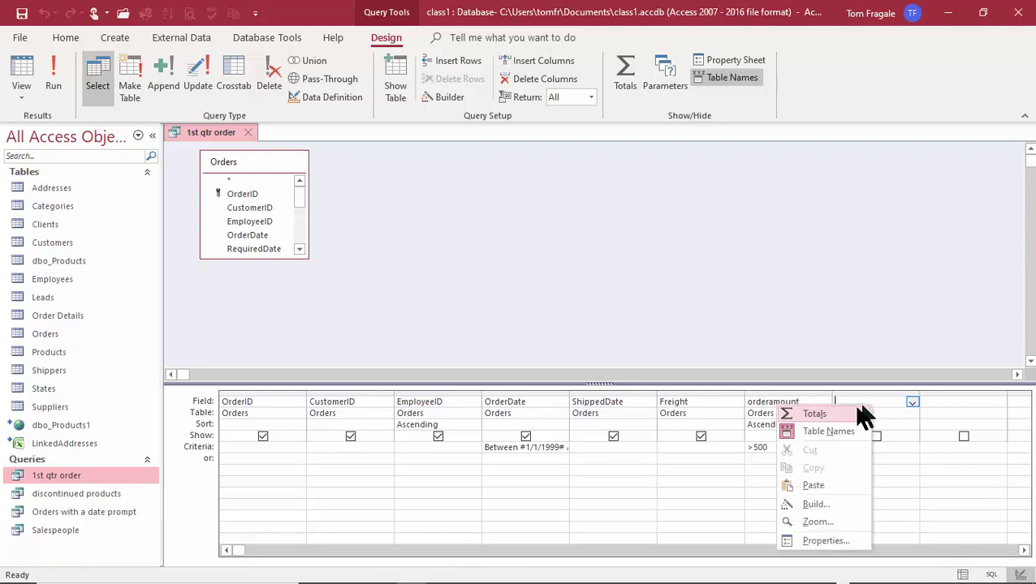
click(813, 504)
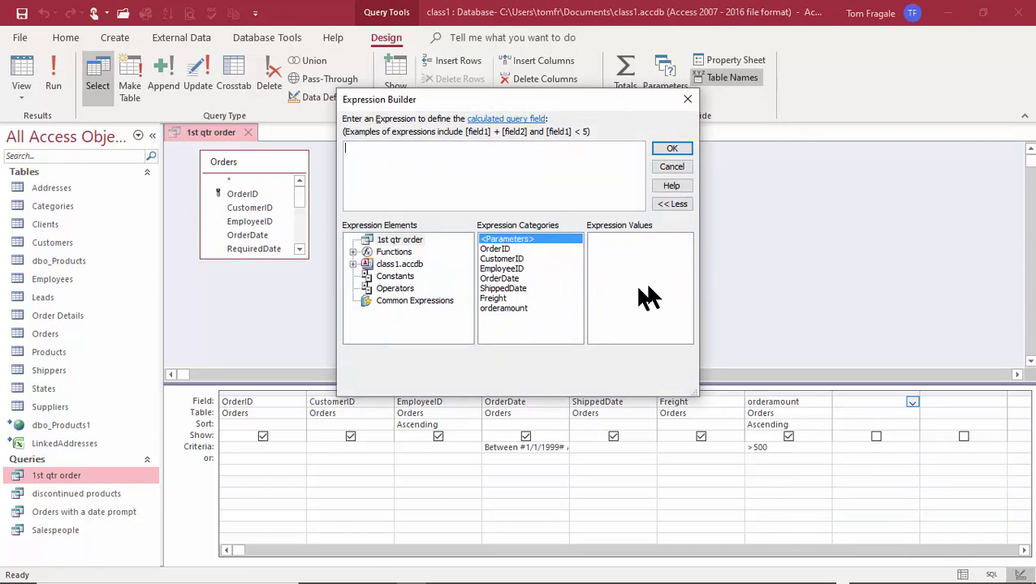
double_click(497, 310)
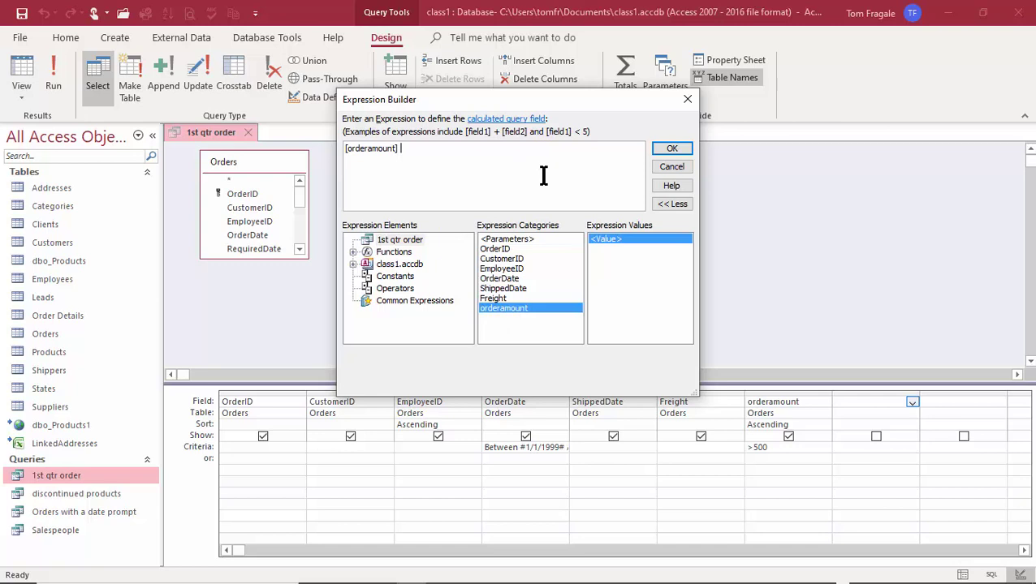
text(+)
double_click(499, 298)
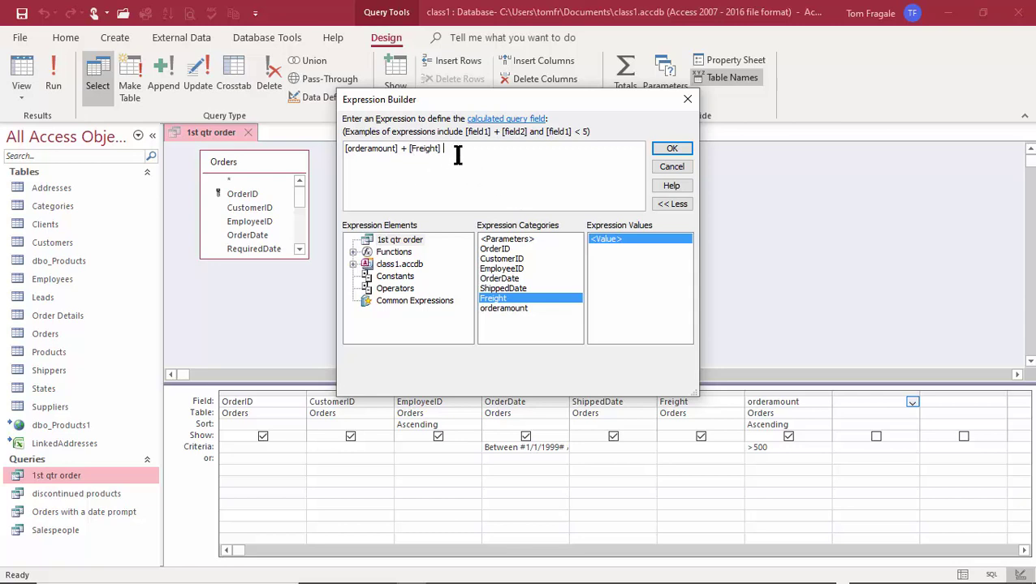
click(668, 149)
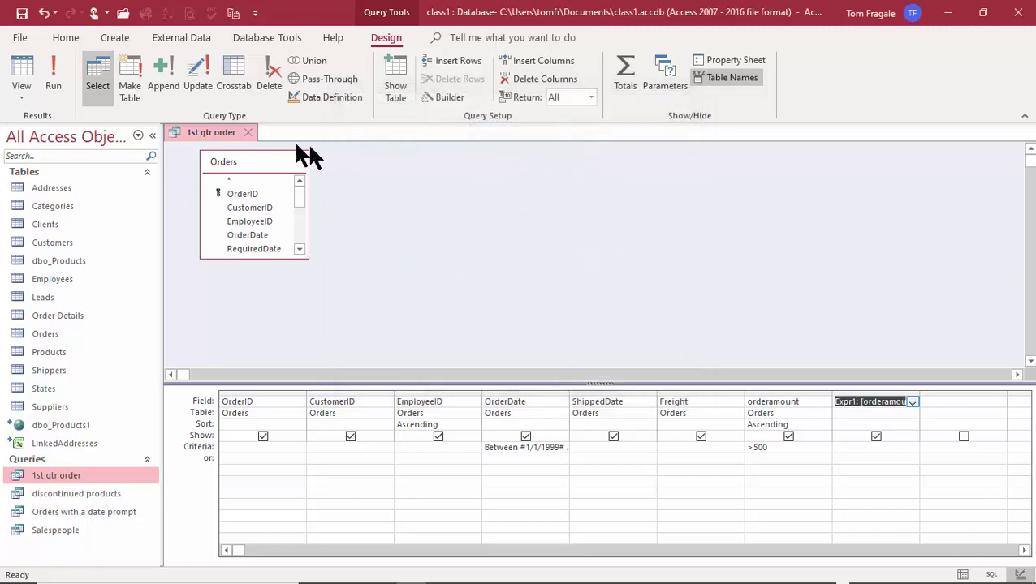
click(50, 66)
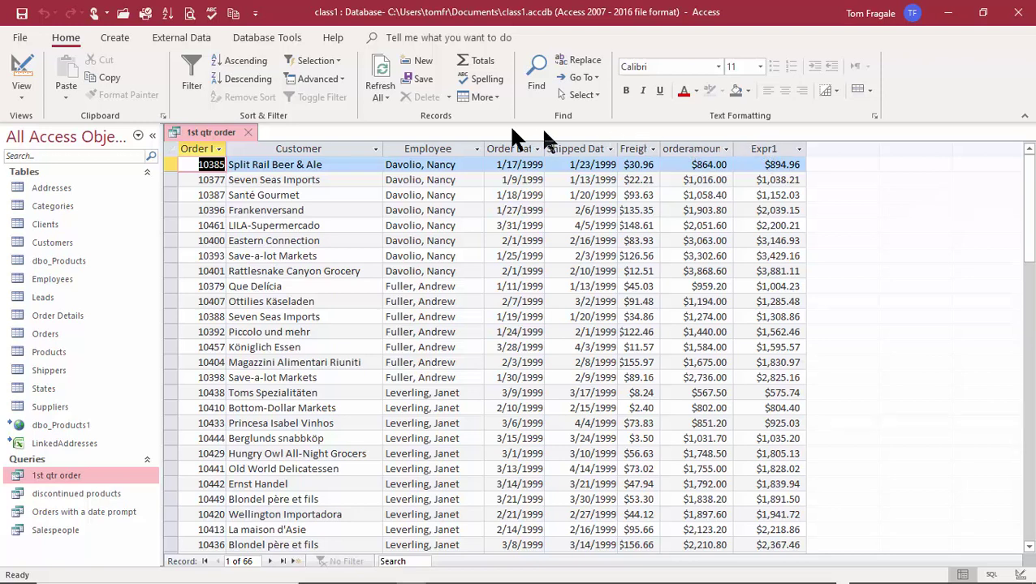
Step: Return to the query design, rename the Expr1 calculated field as Line Total, and run the query
click(23, 65)
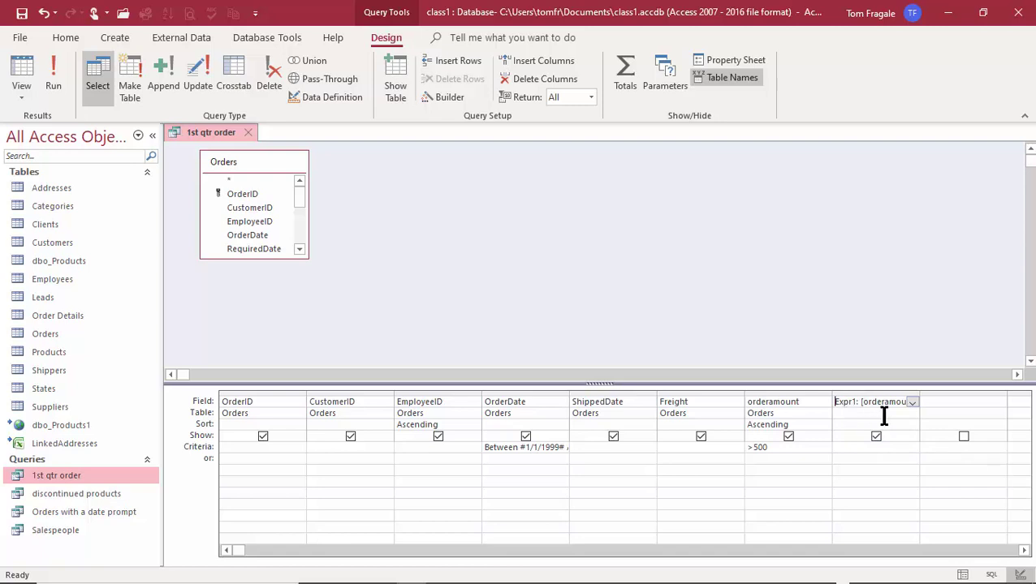
drag(856, 404, 818, 399)
text(Line Total)
text(l)
click(55, 73)
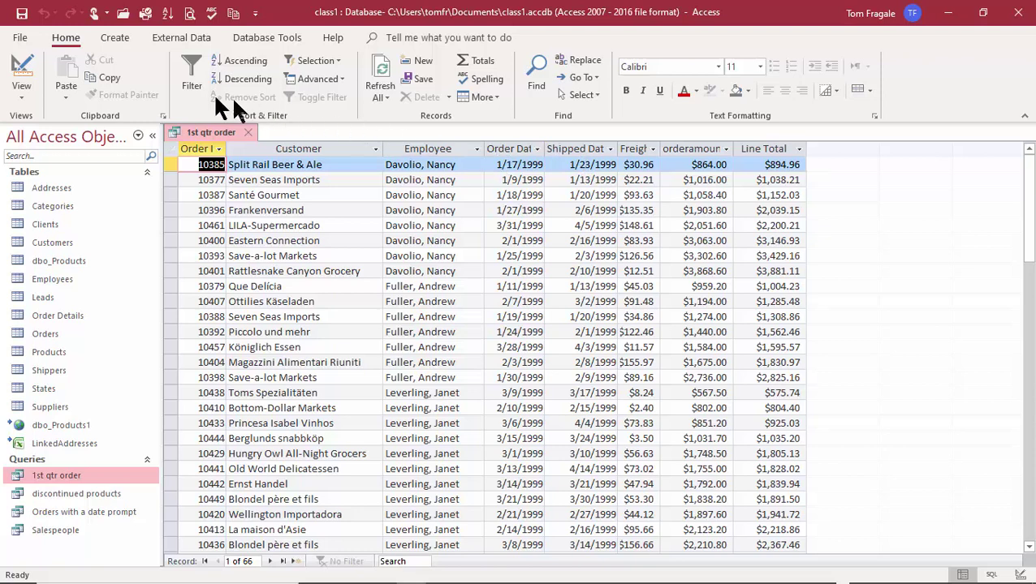
Step: Back in the query design, build the calculated field [ShippedDate] - [OrderDate] in the empty column after Line Total
click(21, 69)
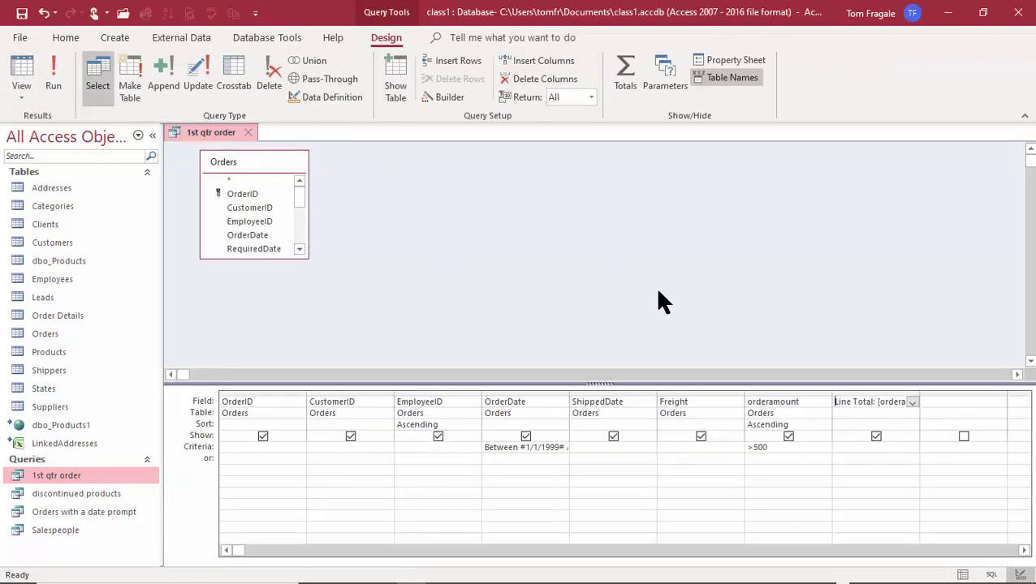
click(946, 401)
right_click(951, 403)
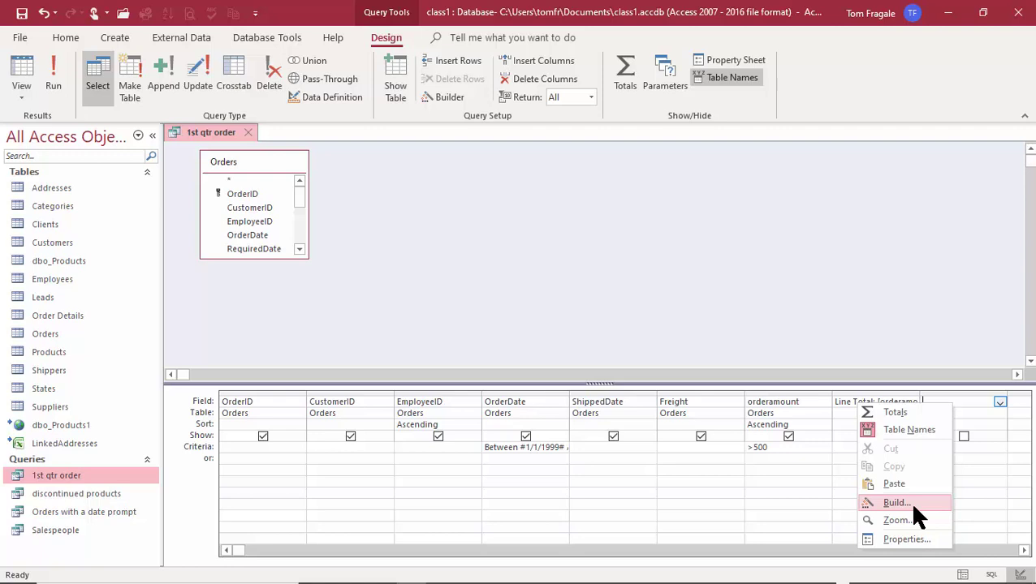
click(445, 96)
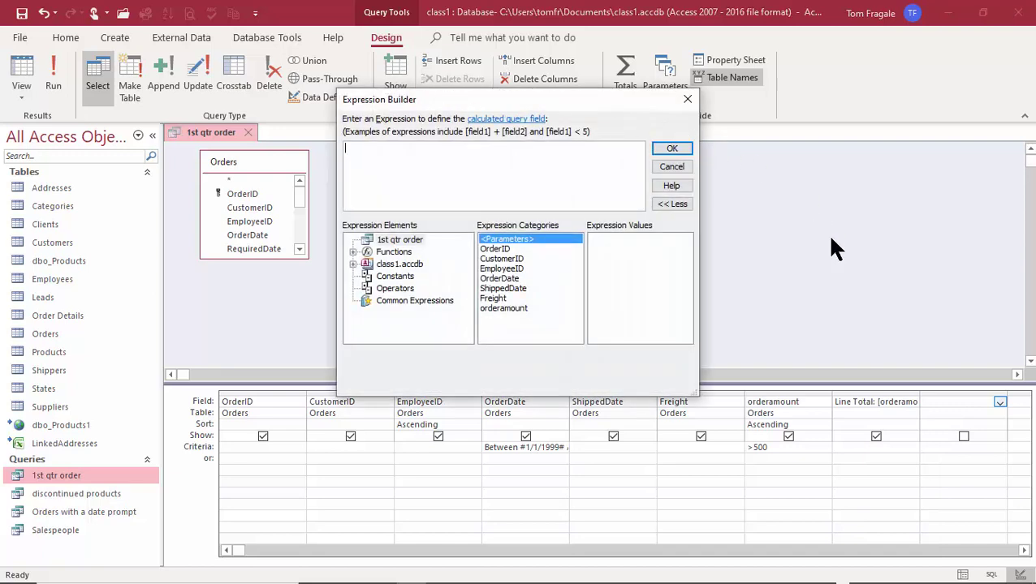
double_click(501, 289)
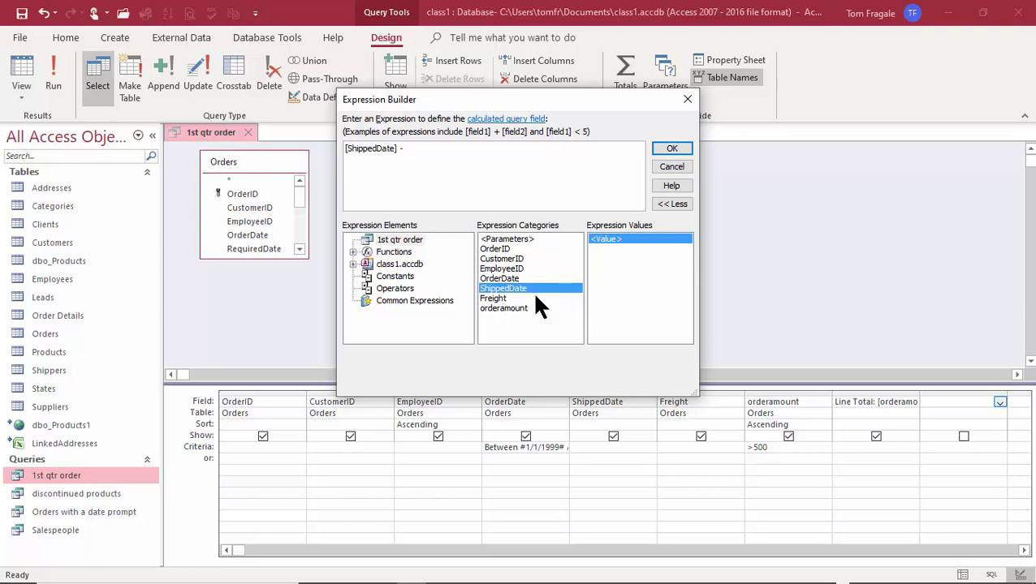
text(-)
double_click(497, 279)
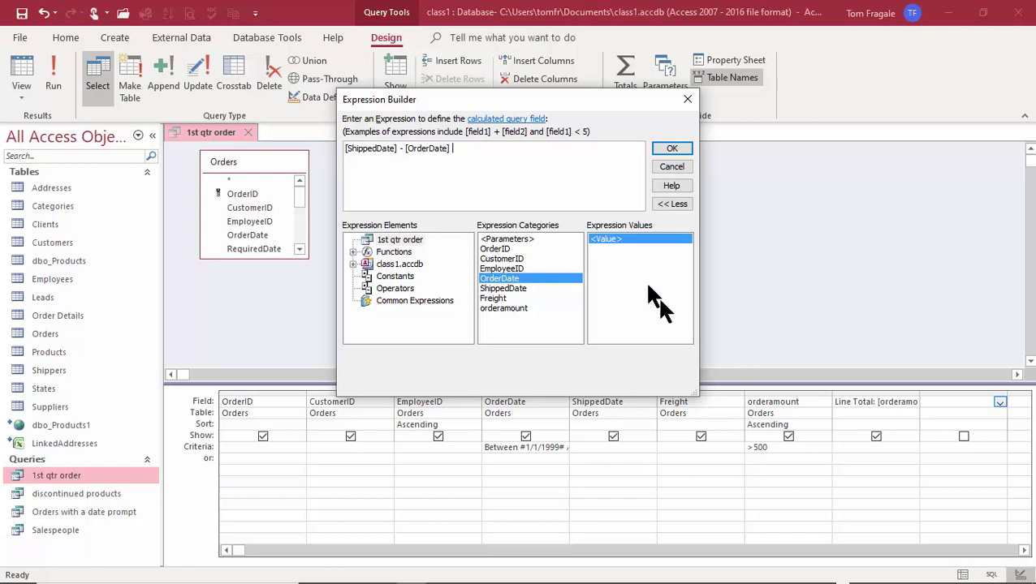
click(682, 148)
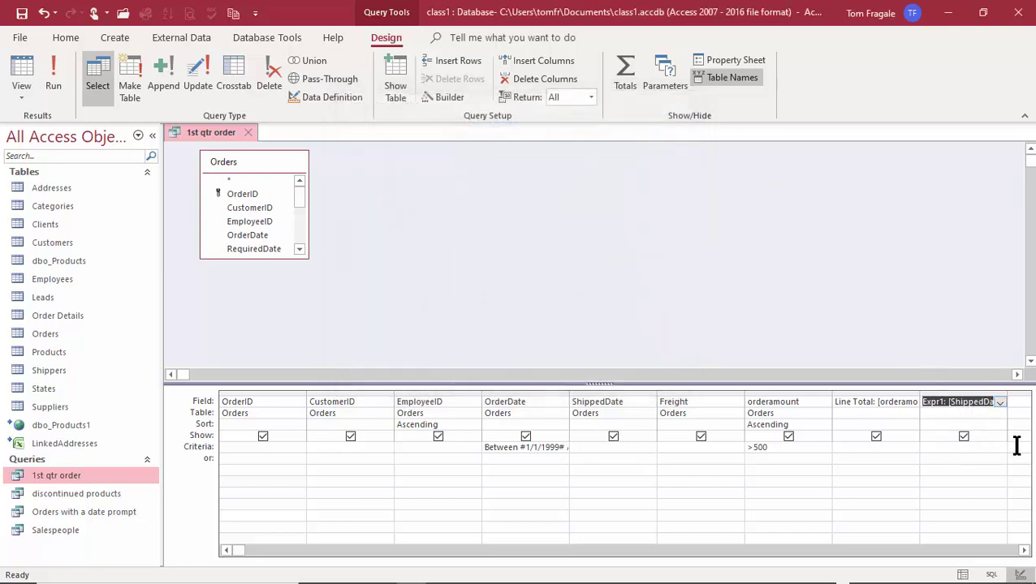
Step: Rename the date difference field from Expr1 to Days and run the query
double_click(935, 403)
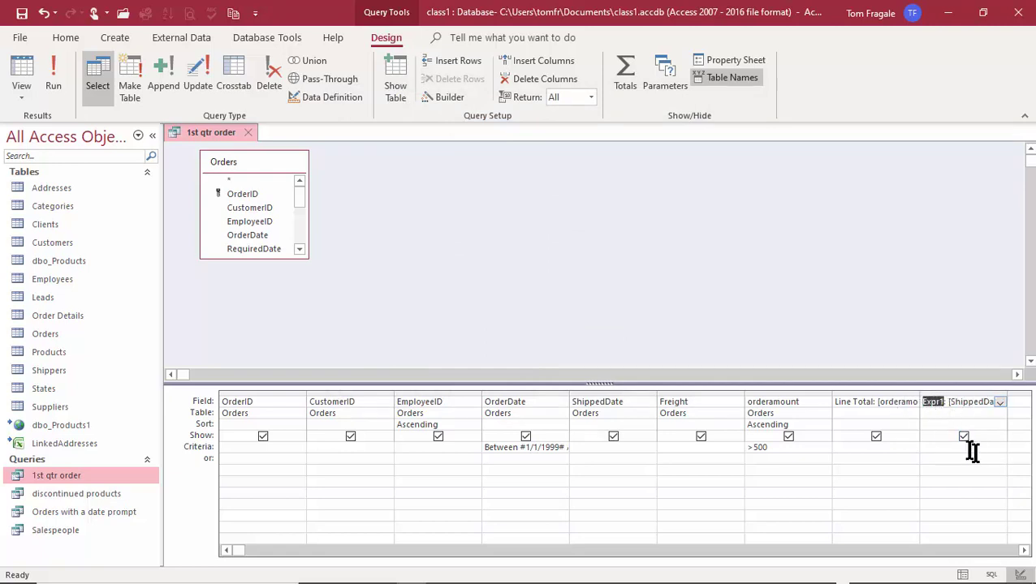
text(Days)
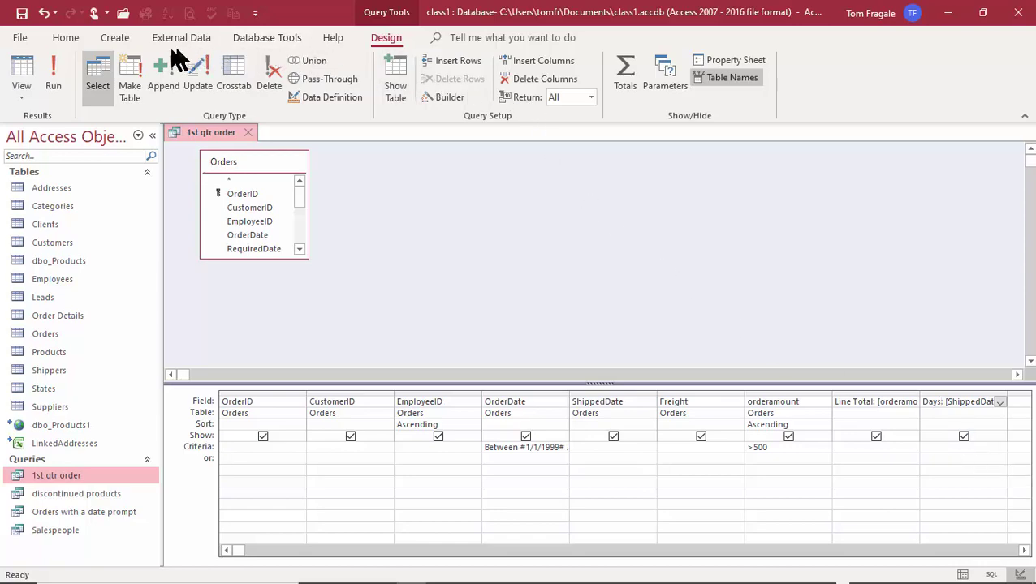
click(52, 68)
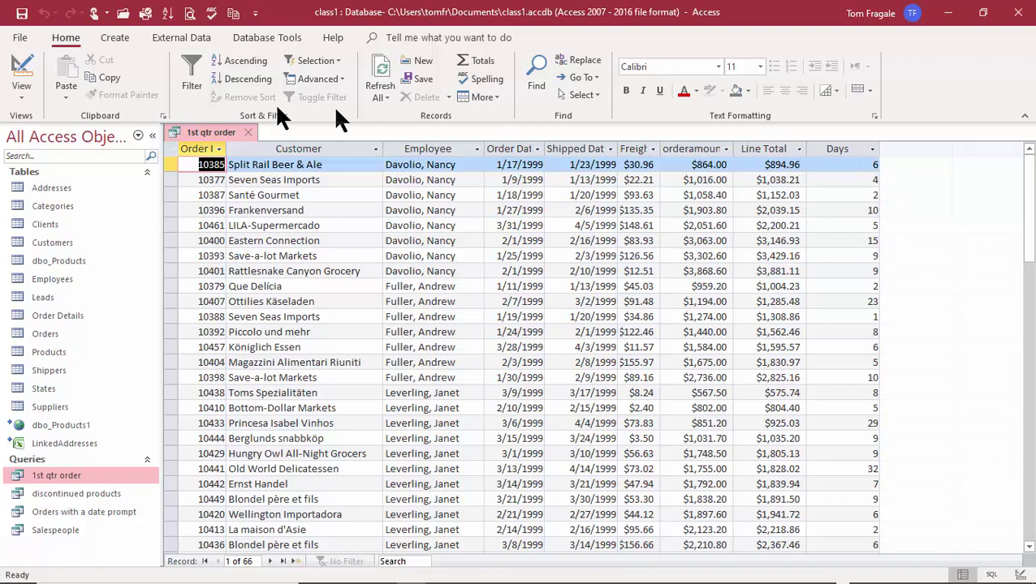
Step: Return to the query design and open the Expression Builder for the empty column after Days
click(18, 73)
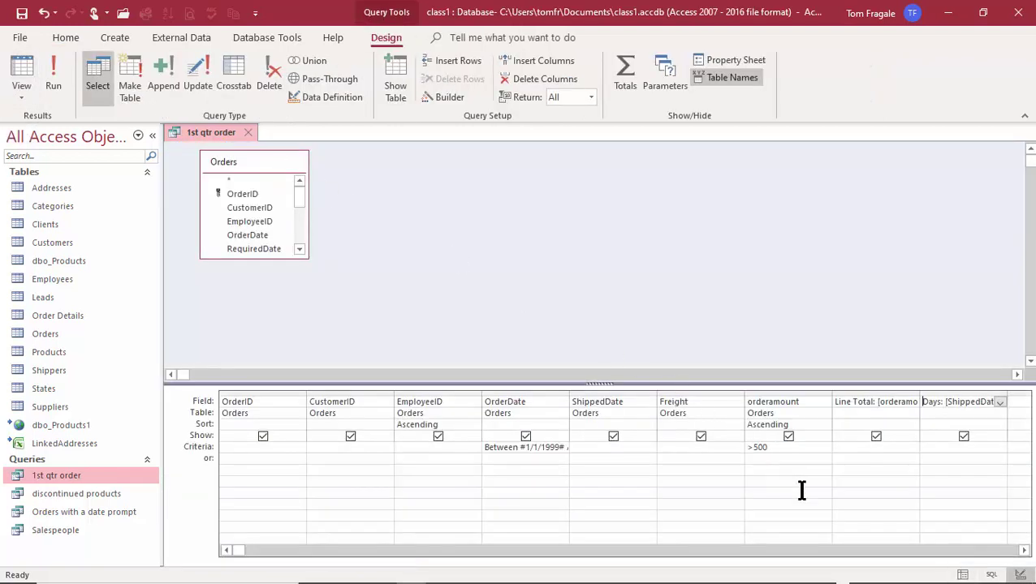
click(1024, 550)
click(1024, 550)
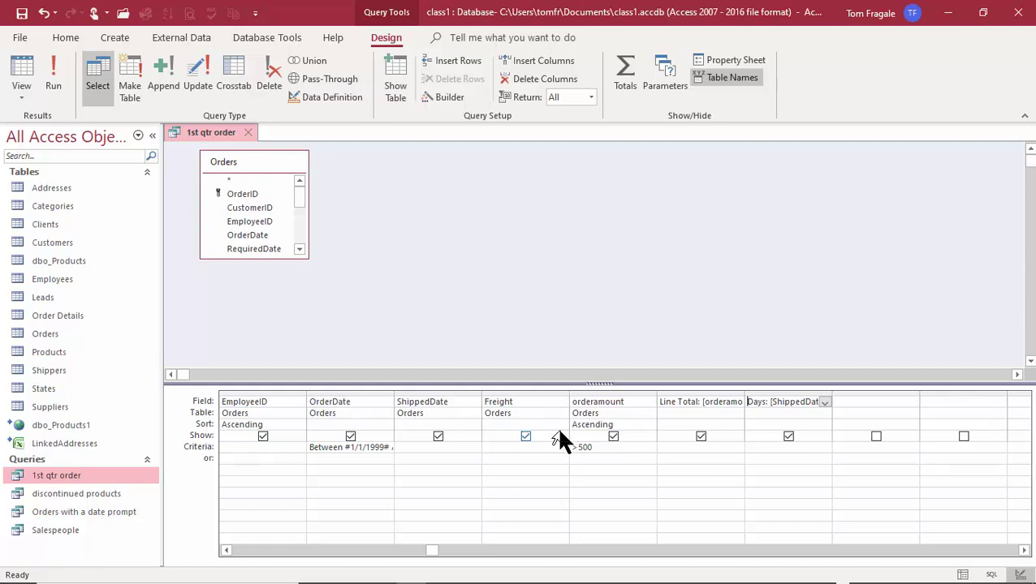
click(854, 401)
click(446, 98)
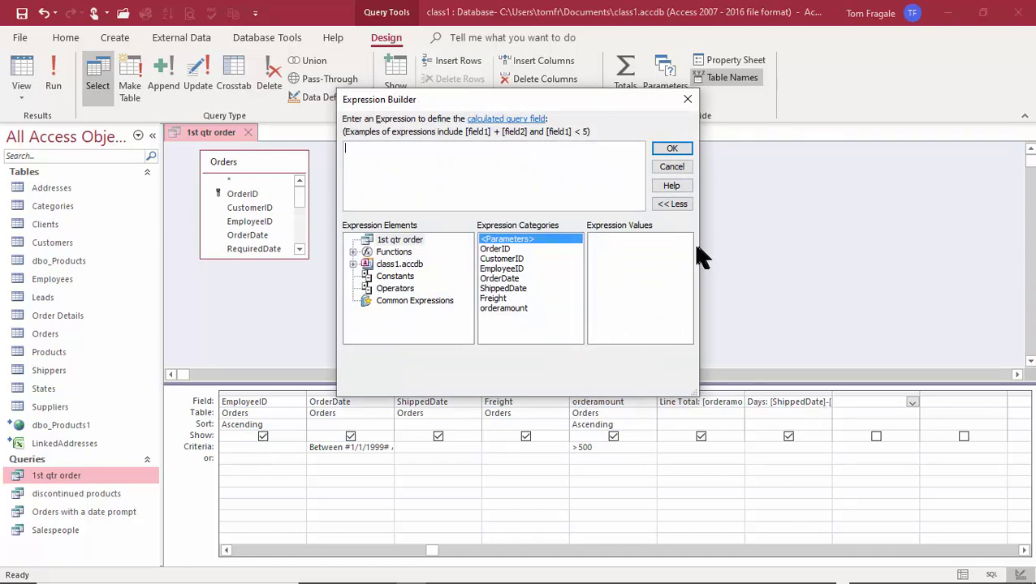
Step: Select the DateDiff function among the built-in Date/Time functions
click(354, 252)
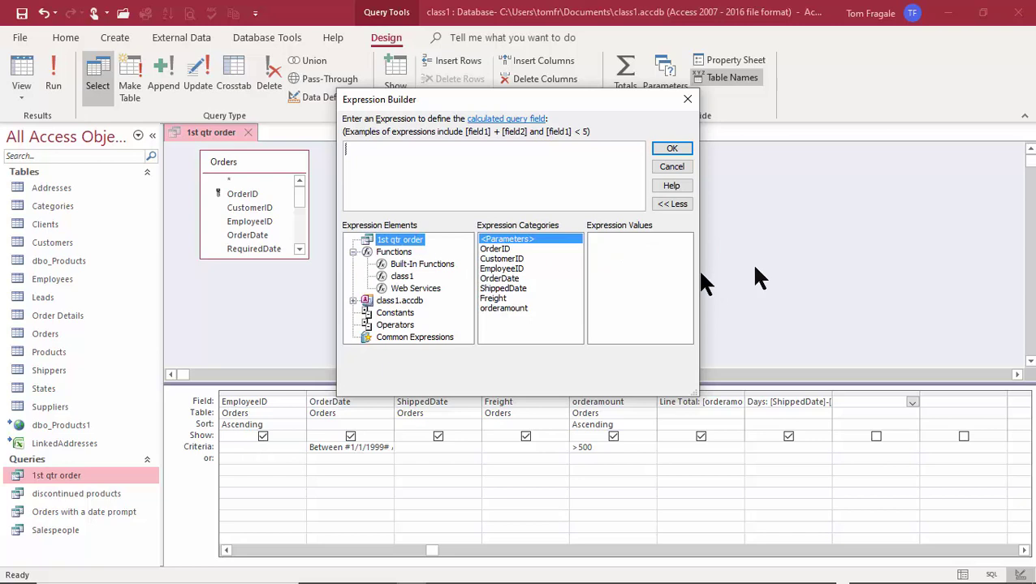
click(421, 264)
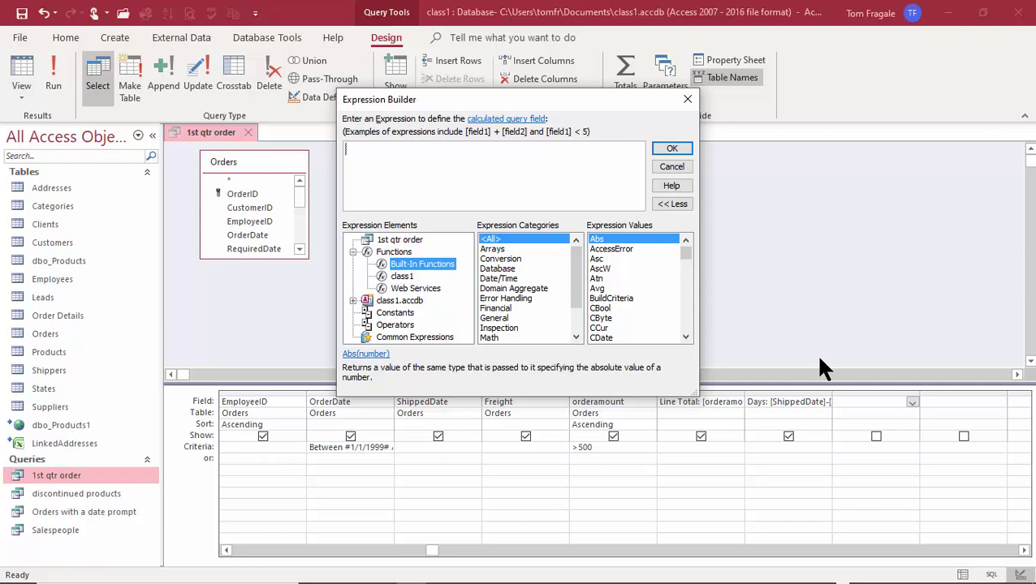
click(500, 276)
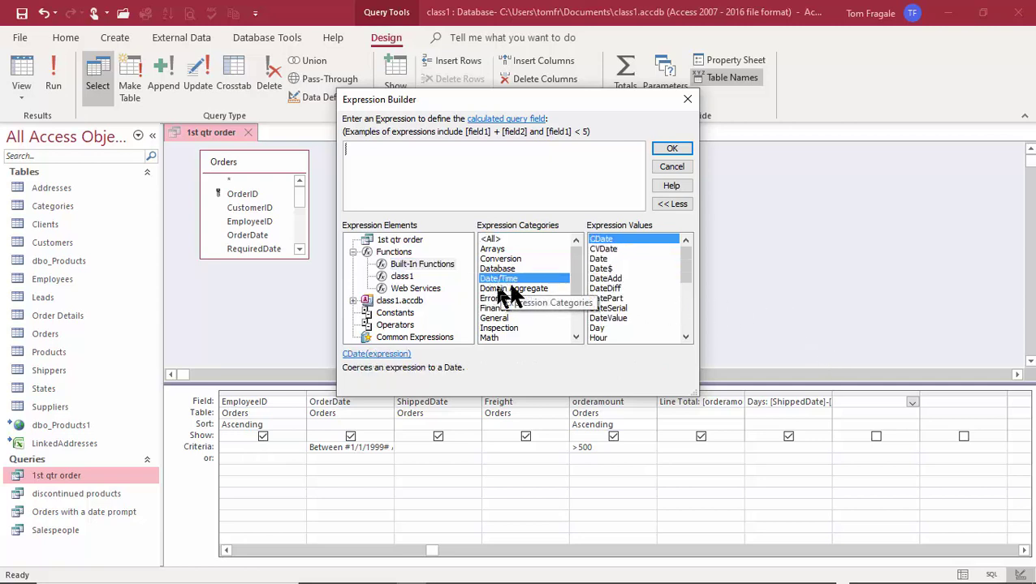
click(605, 290)
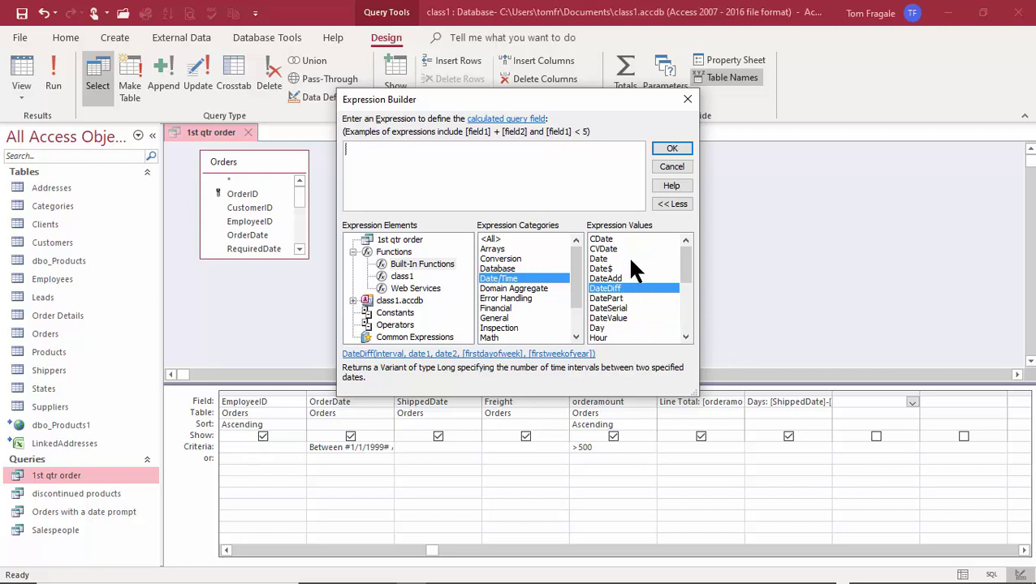
Step: Open the online help for DateDiff and review its syntax, interval settings, remarks and example
click(681, 186)
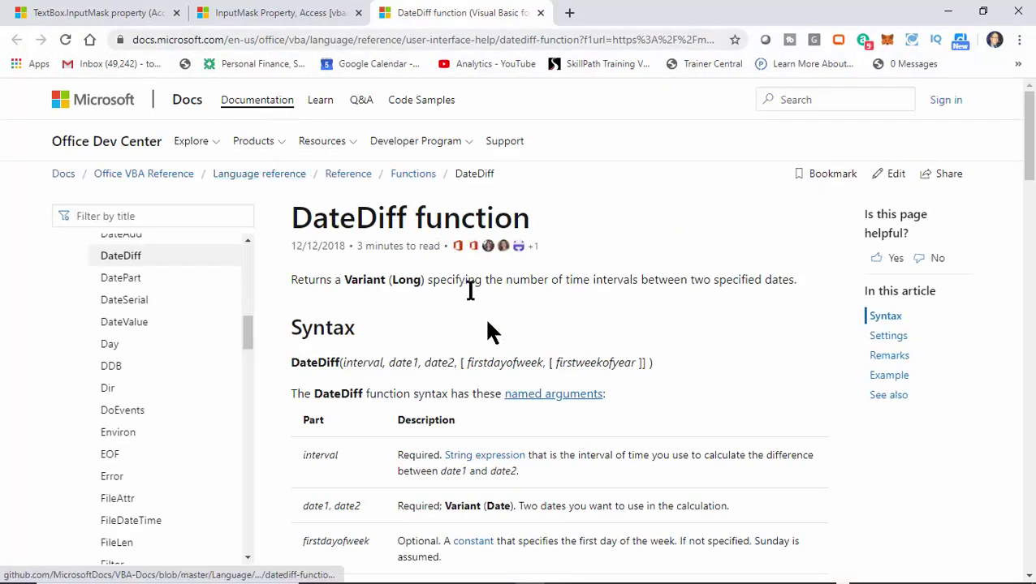
scroll(621, 387, down, 6)
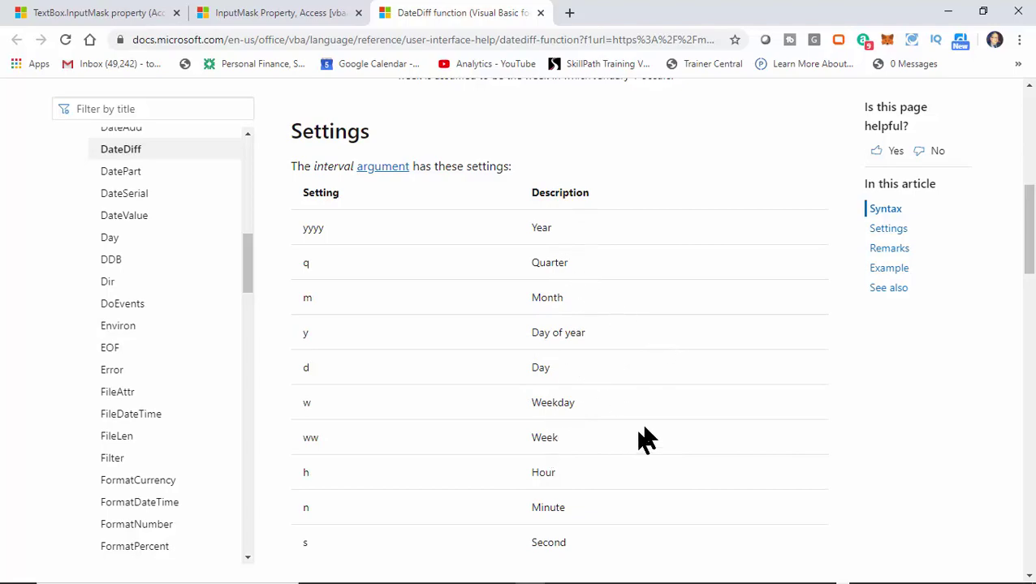
scroll(641, 442, down, 6)
scroll(648, 470, down, 4)
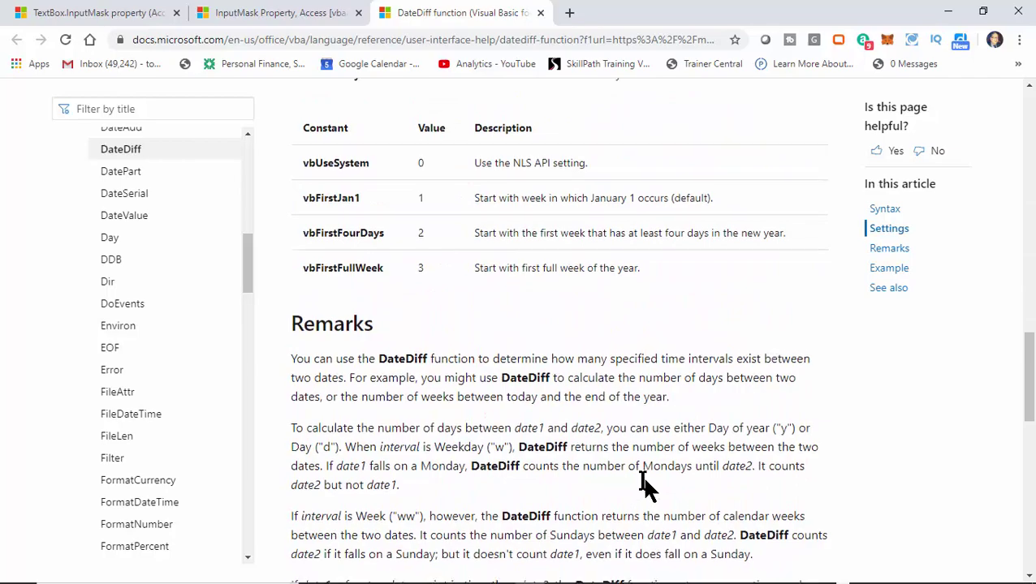
scroll(643, 477, up, 8)
scroll(624, 494, down, 2)
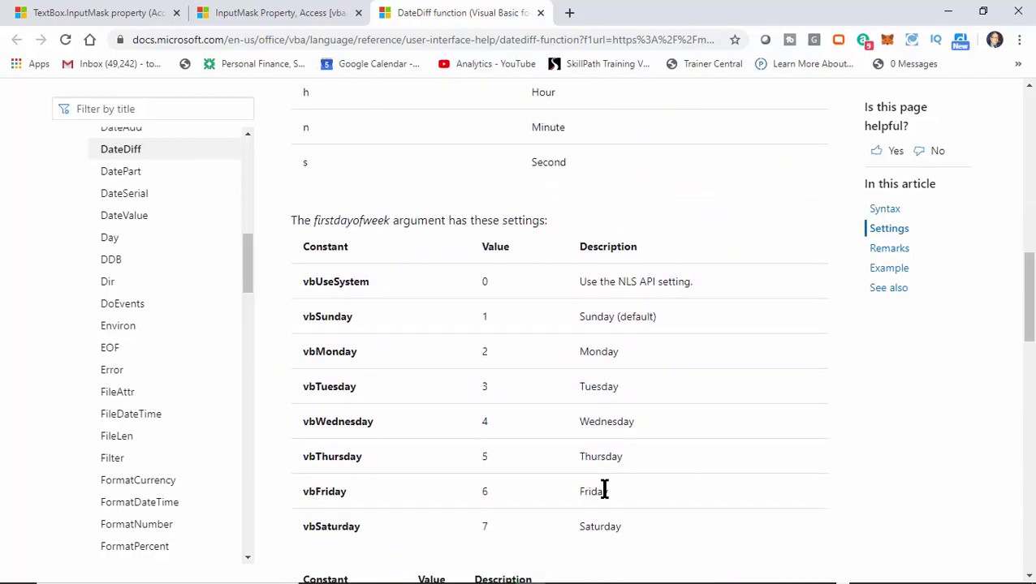
scroll(604, 490, down, 15)
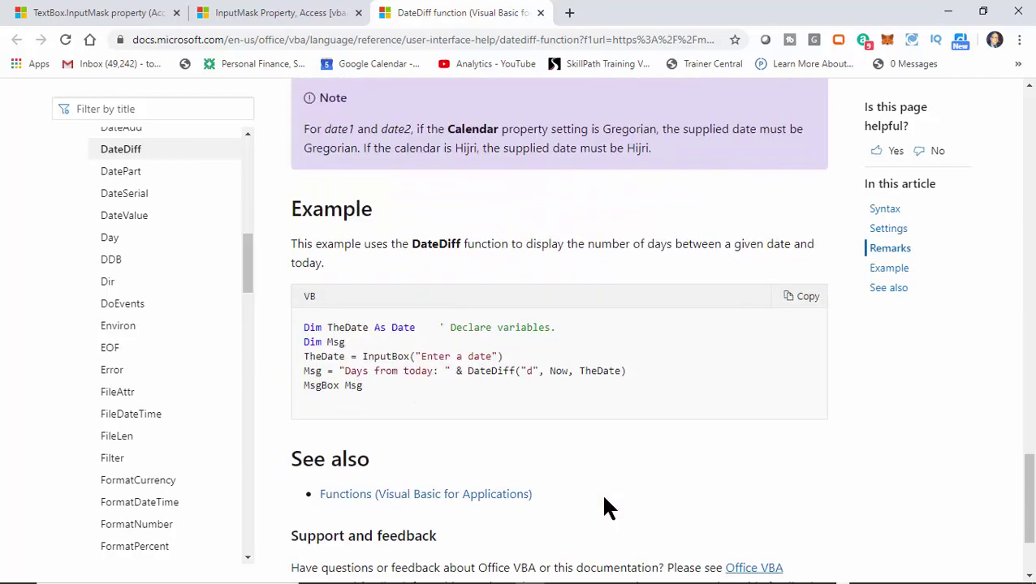
scroll(604, 499, down, 2)
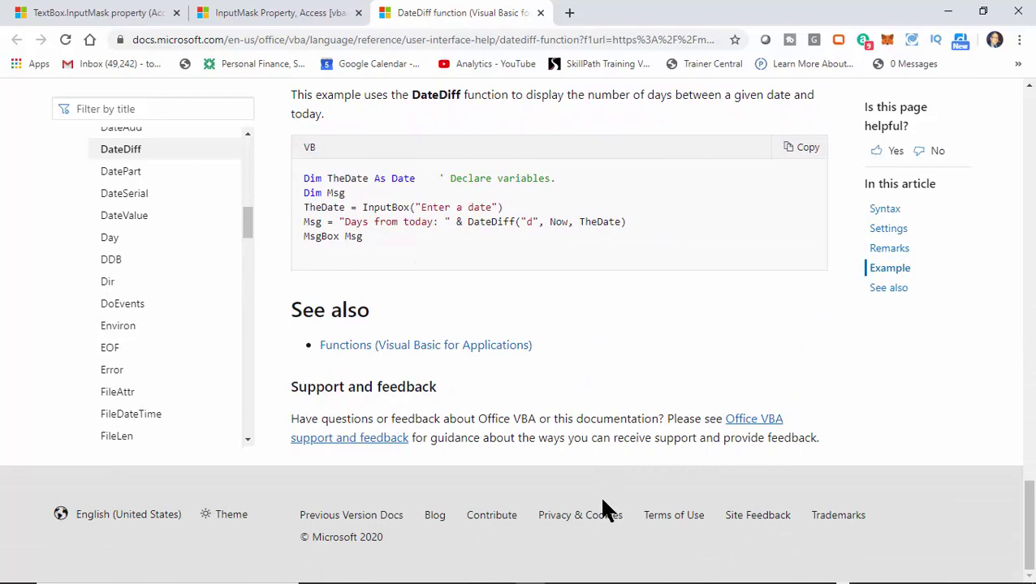
scroll(602, 500, up, 20)
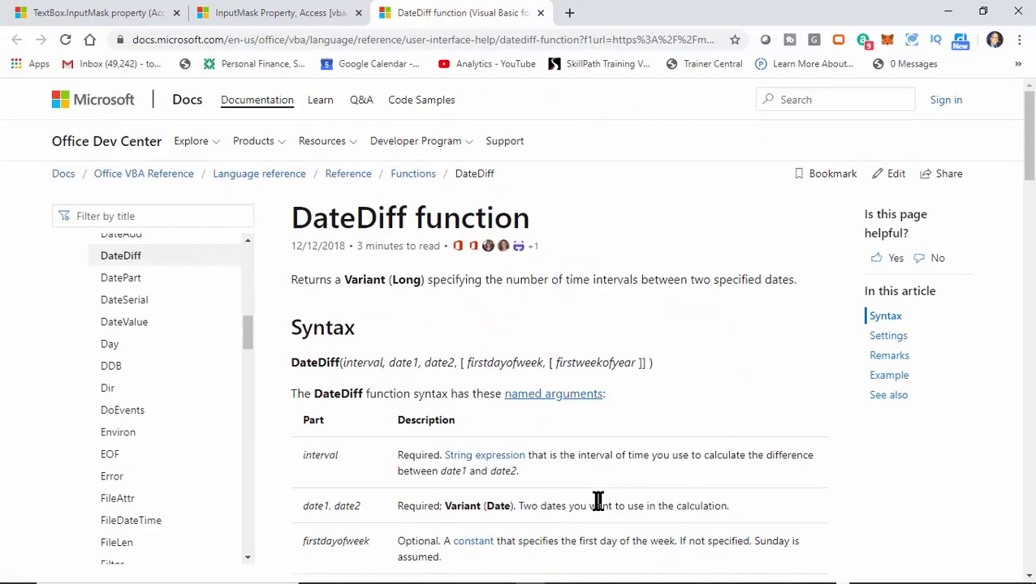
Step: Return from the DateDiff help page to Access and insert DateDiff into the expression with "ww" as its interval
scroll(789, 353, down, 5)
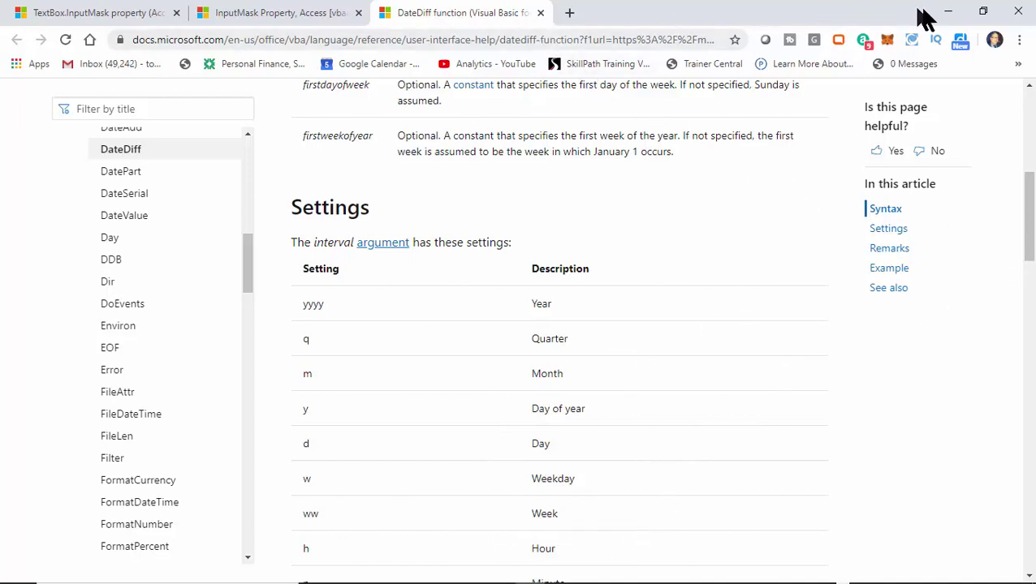
click(948, 12)
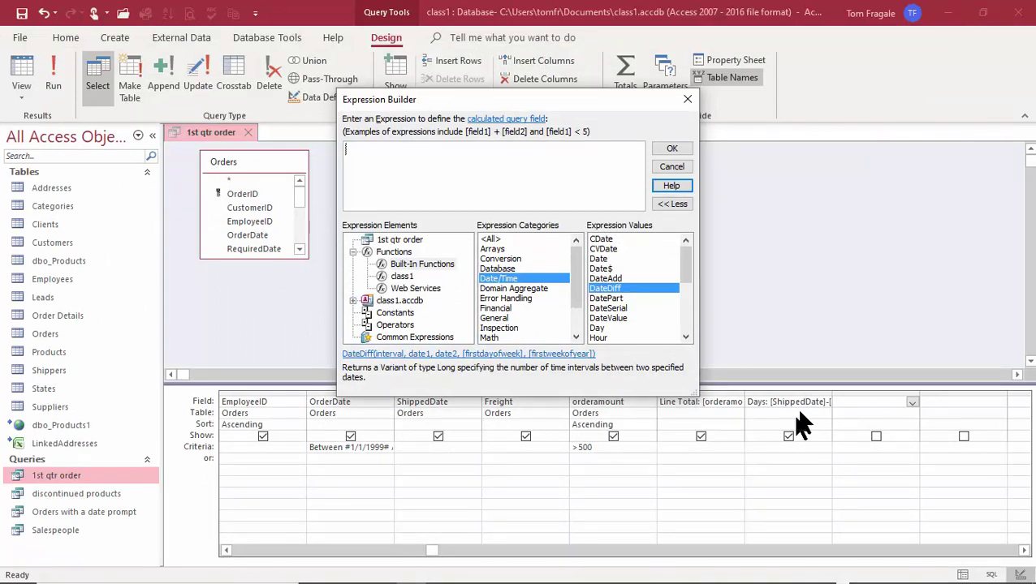
double_click(618, 290)
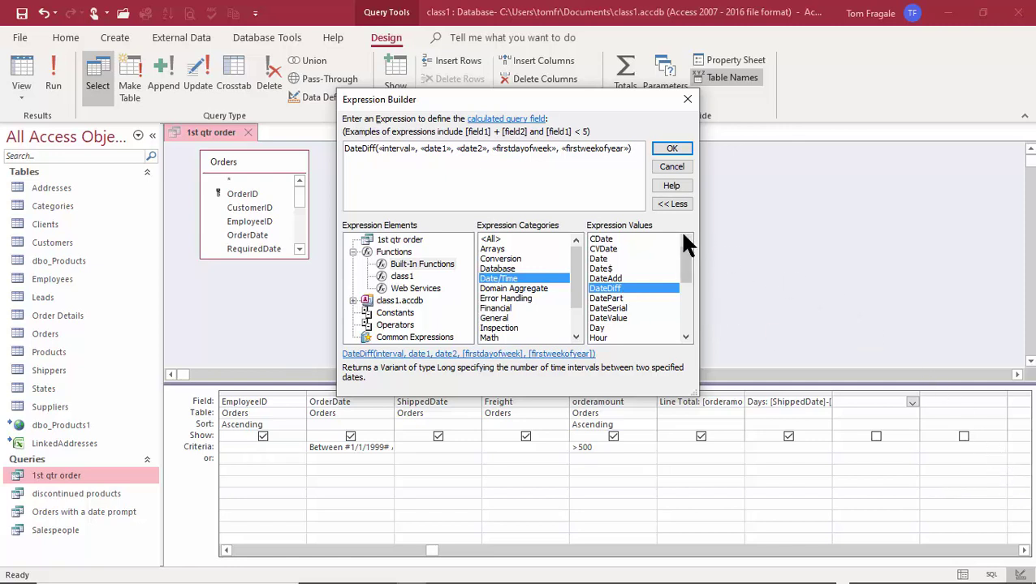
click(388, 150)
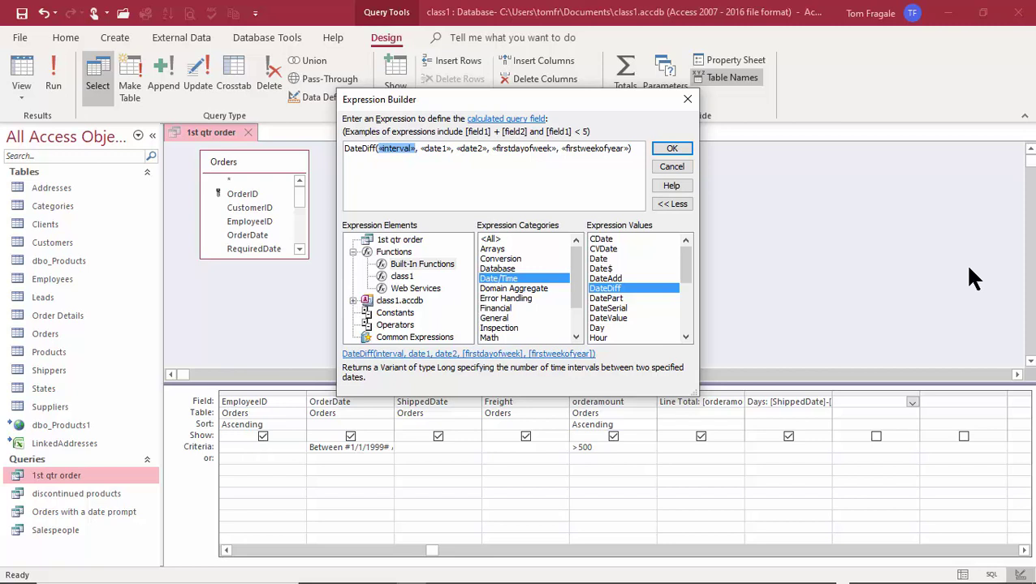
text("ww")
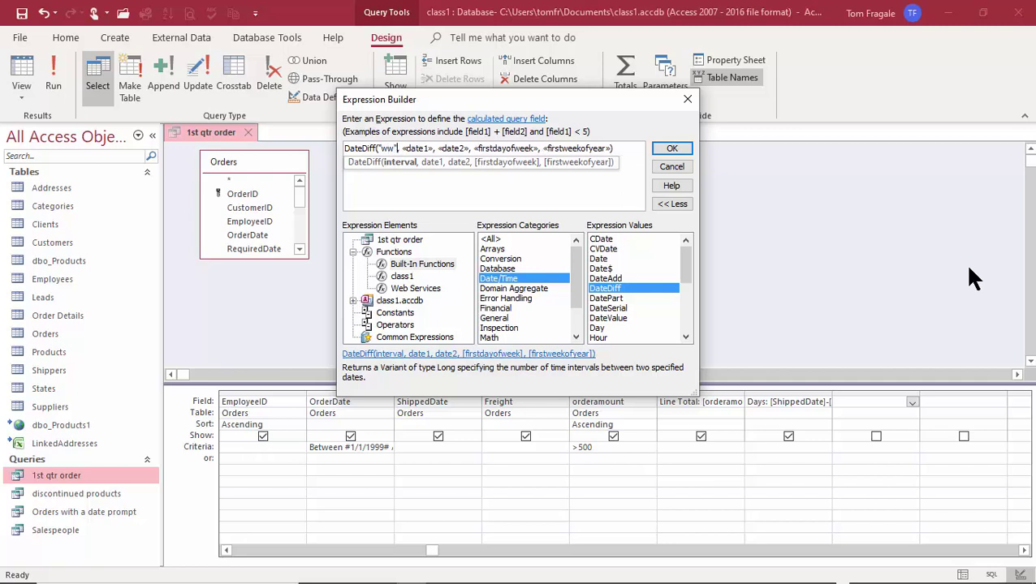
Step: Fill in [OrderDate] as date1 and [ShippedDate] as date2 in the DateDiff expression, and remove the optional firstdayofweek and firstweekofyear arguments
click(416, 148)
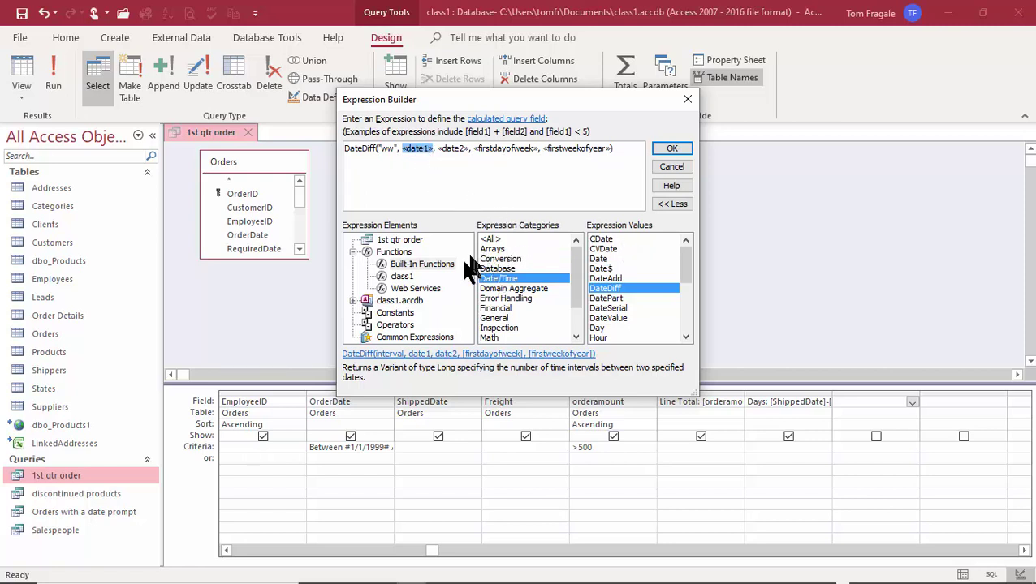
click(390, 241)
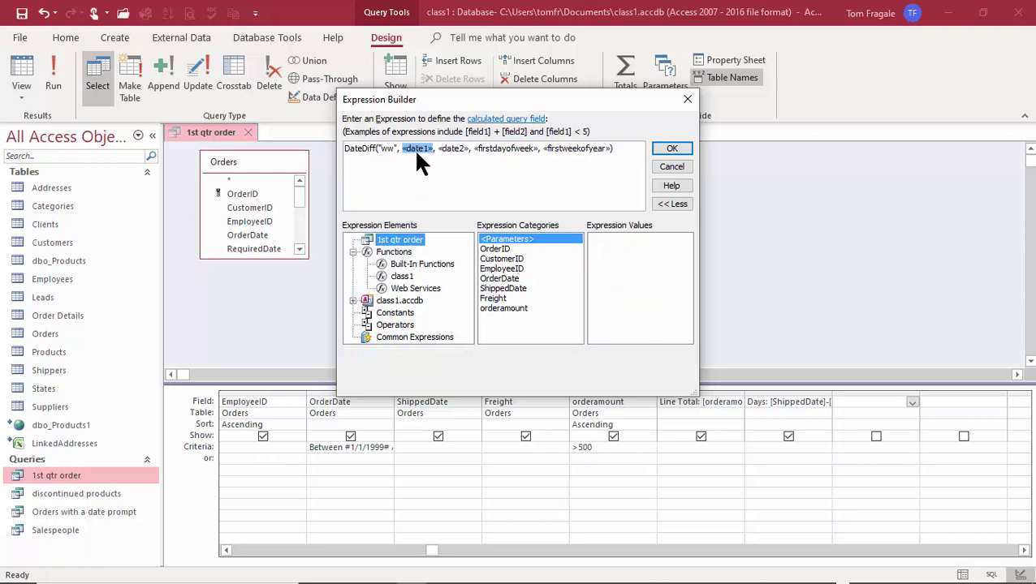
double_click(497, 278)
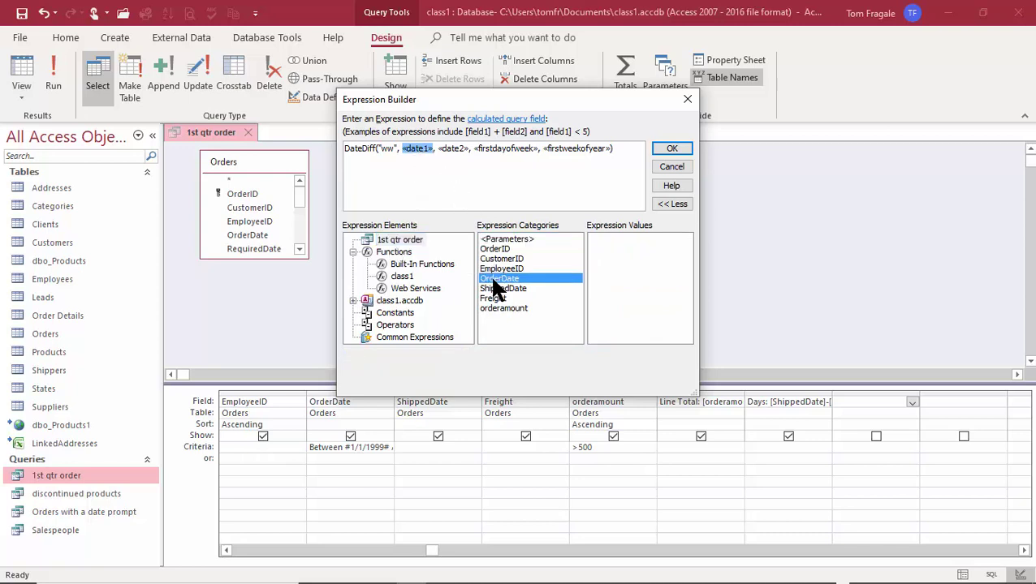
click(468, 148)
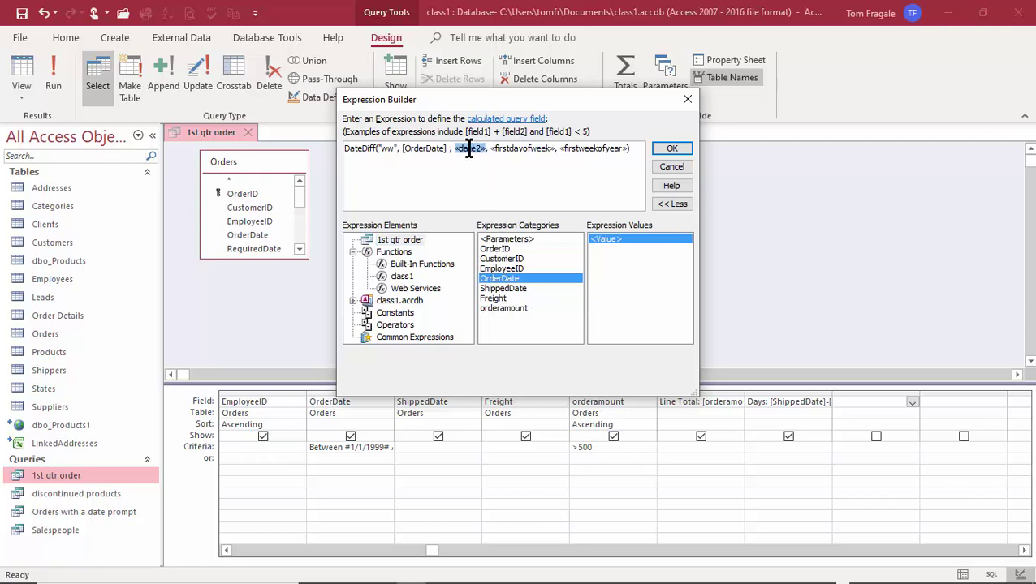
double_click(493, 288)
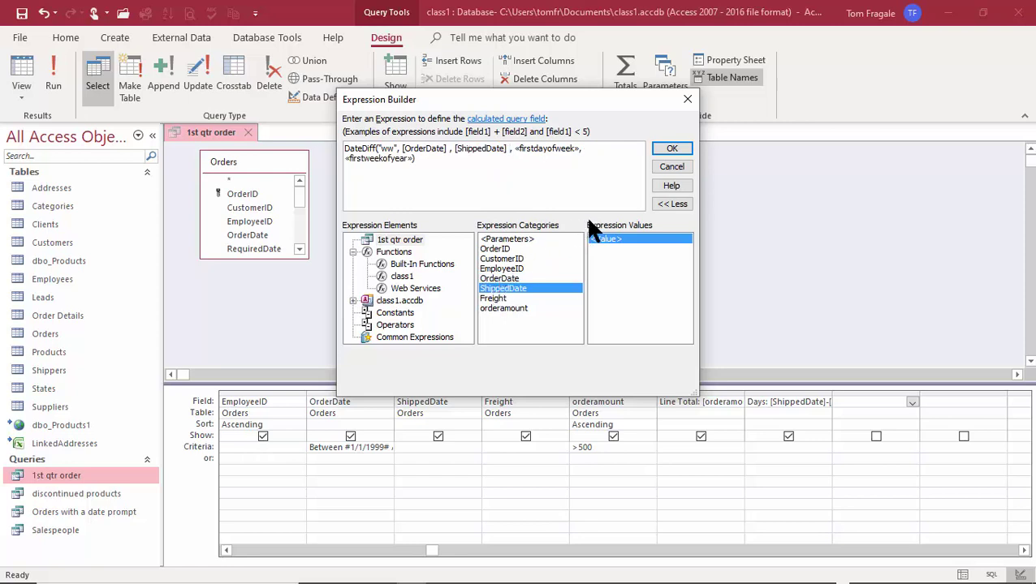
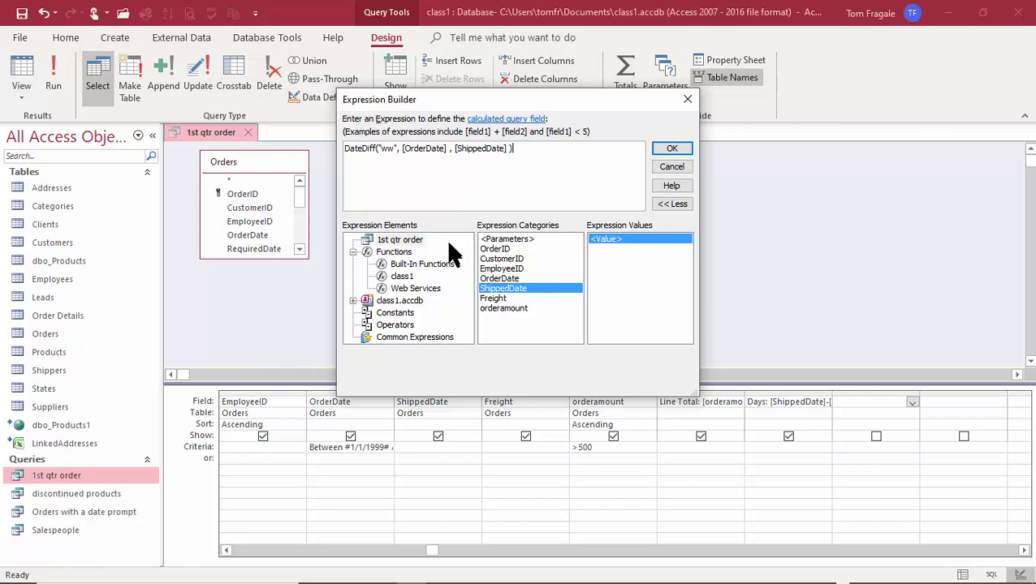
Step: Review where DateDiff sits among the built-in Date/Time functions and return to the 1st qtr order query's fields
click(353, 252)
click(394, 253)
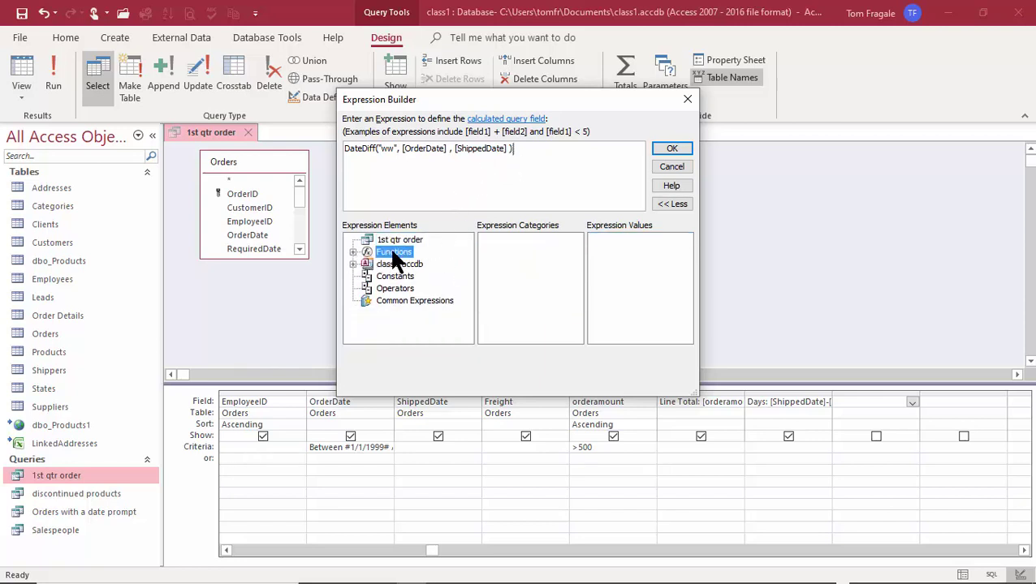
click(354, 252)
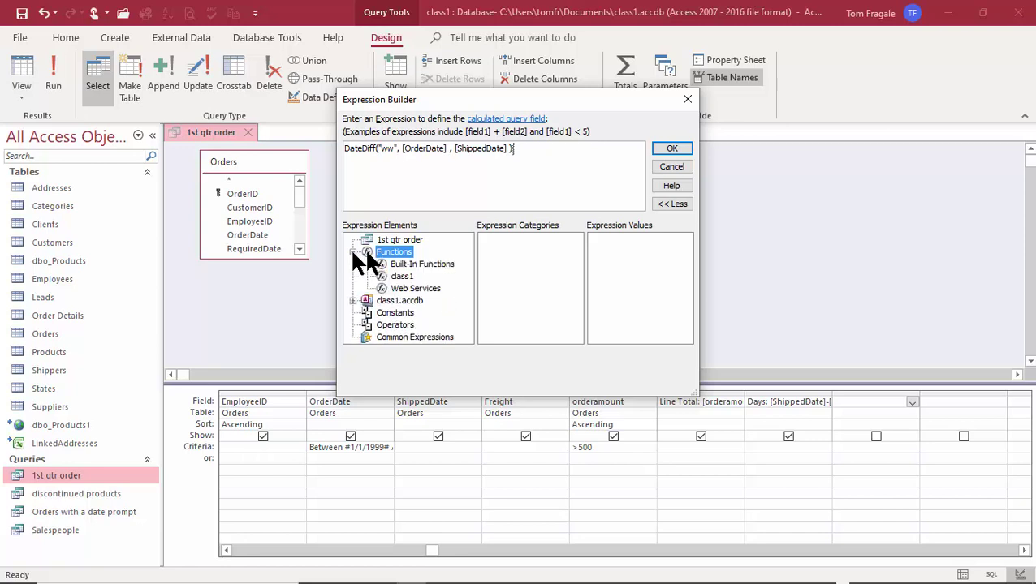
click(408, 264)
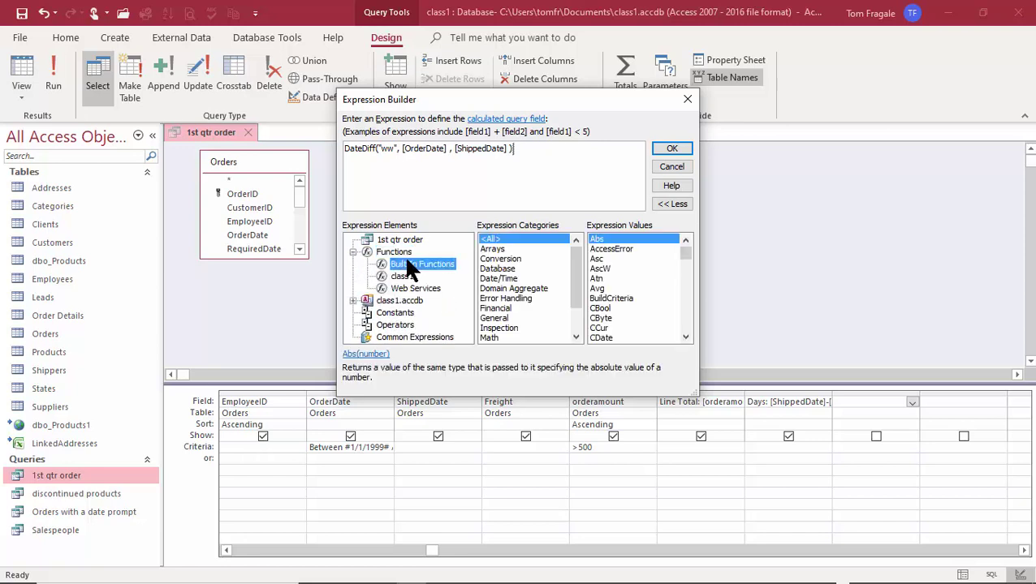
click(500, 278)
click(612, 290)
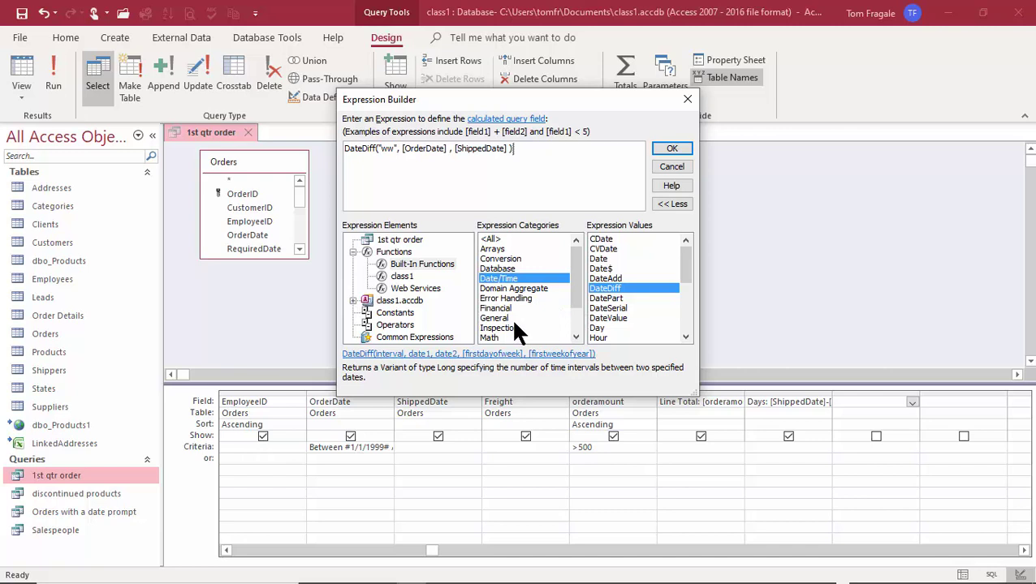
click(398, 241)
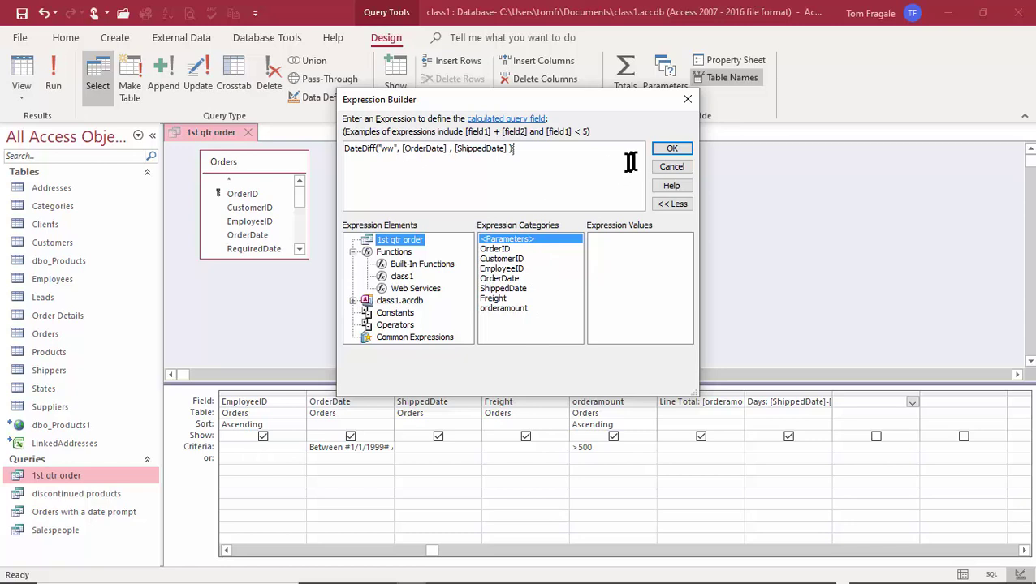
Step: Accept the DateDiff expression as a field named Weeks and run the query
click(682, 152)
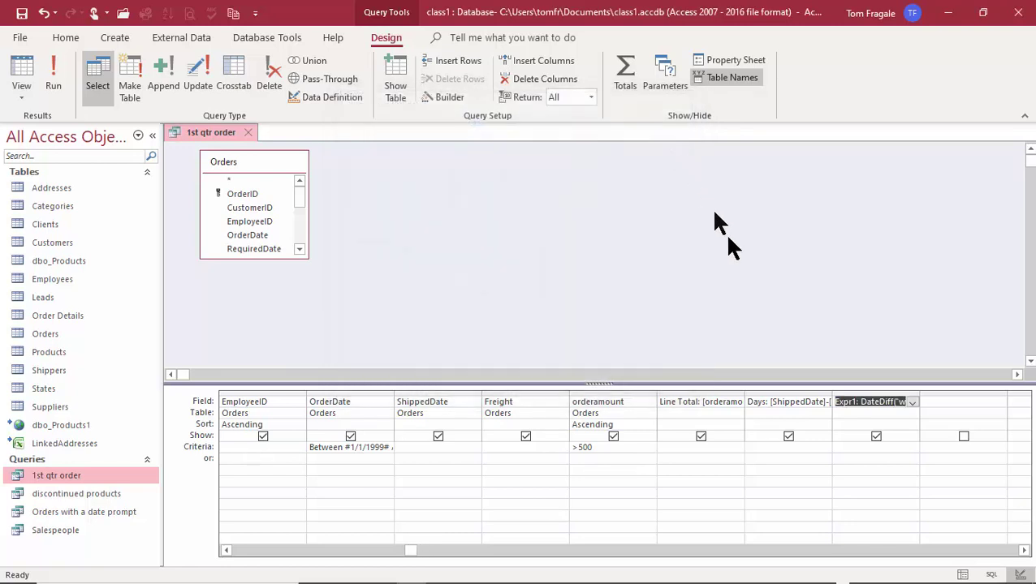
double_click(851, 401)
text(E)
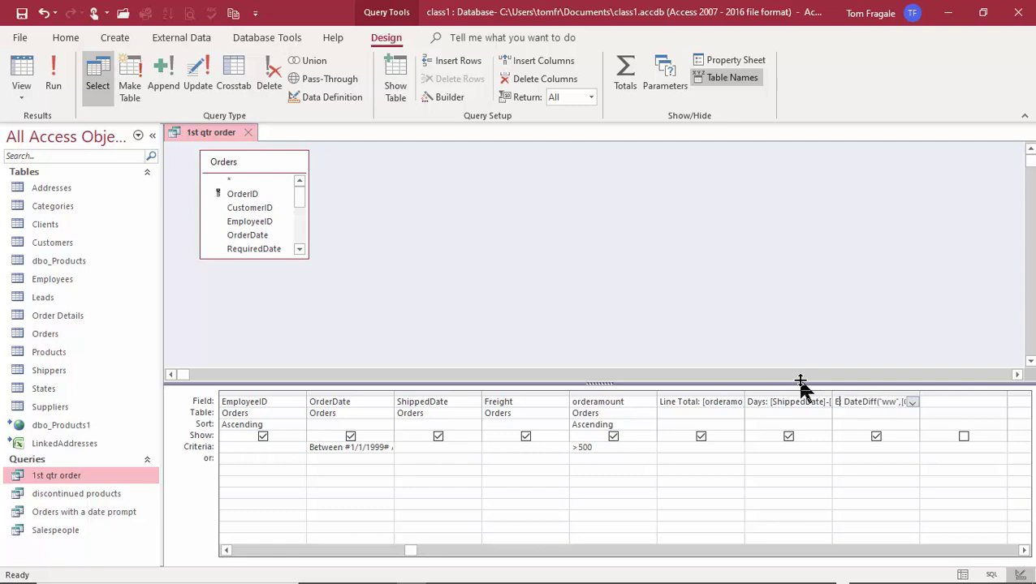
text(eeks:)
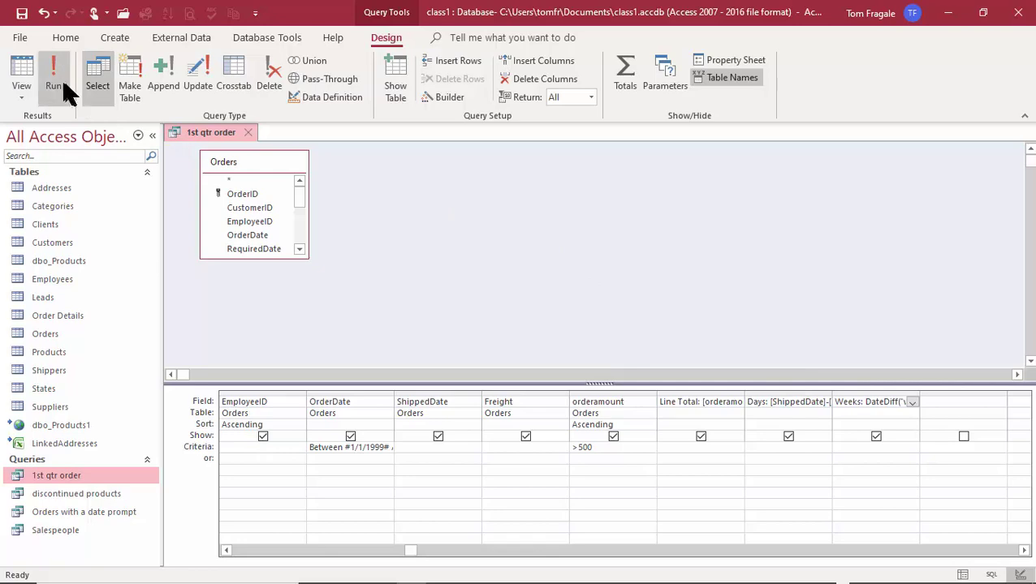
click(54, 82)
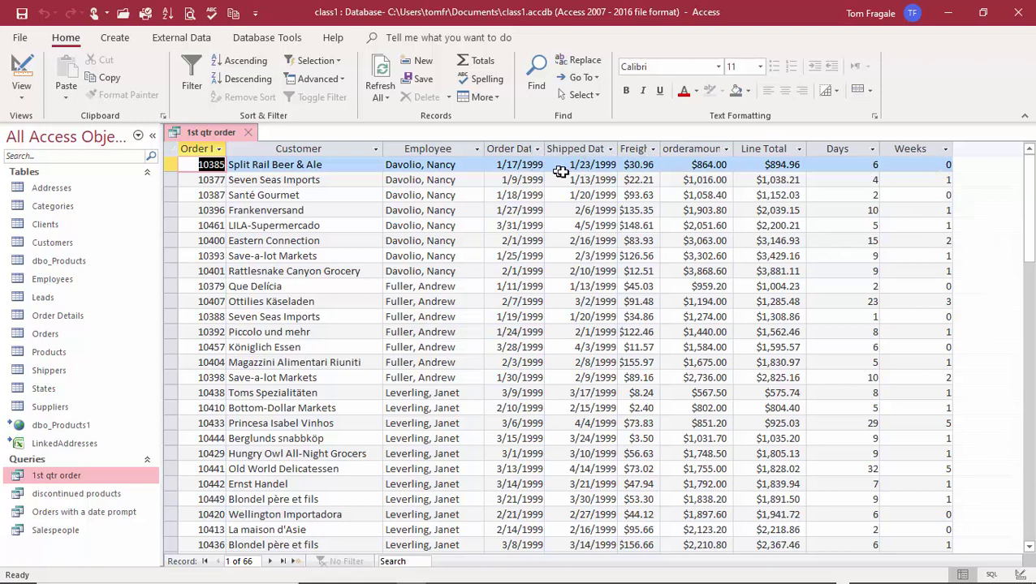
drag(1028, 203, 1028, 162)
Step: Return to the query design and check which fields the Expression Builder offers for the empty column after Weeks
click(20, 70)
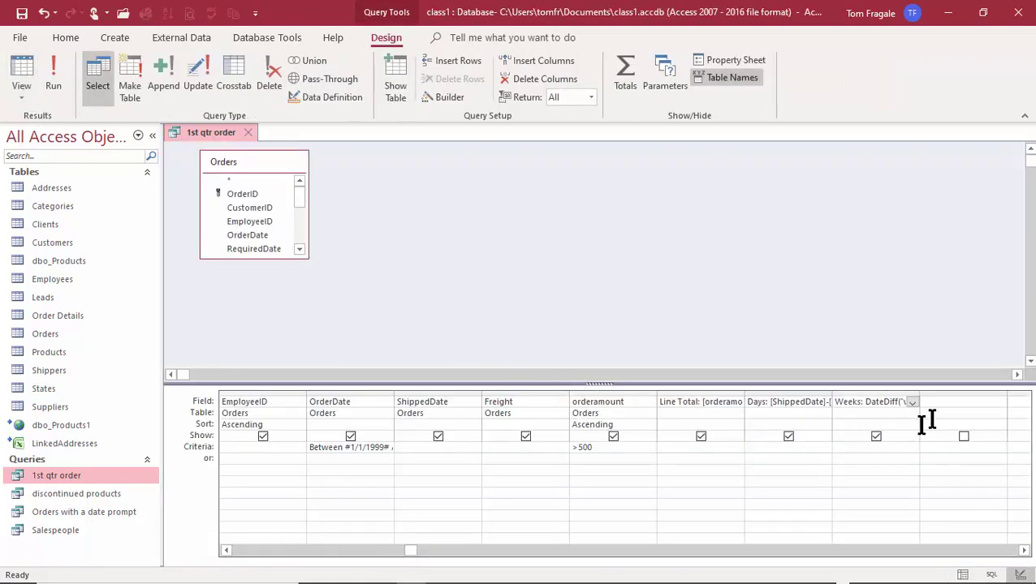
click(956, 401)
click(447, 96)
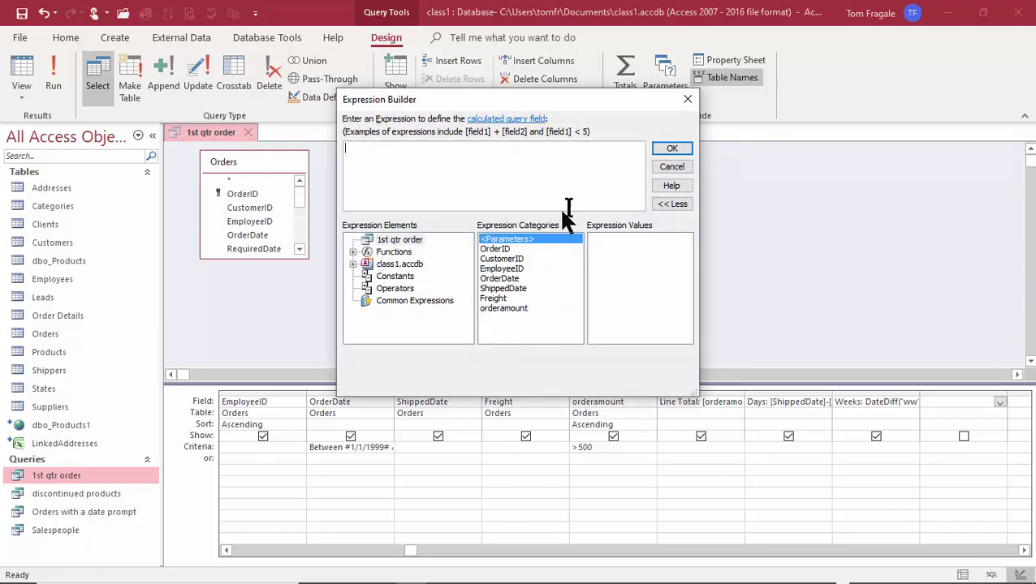
click(679, 166)
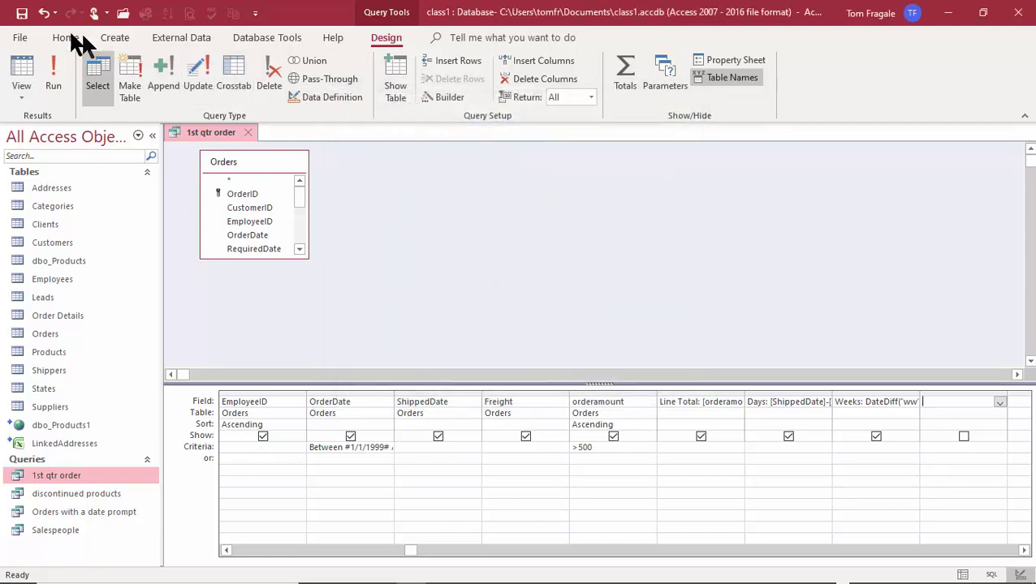
Step: Save the query and recheck the Expression Builder's field list for the calculated fields
click(24, 21)
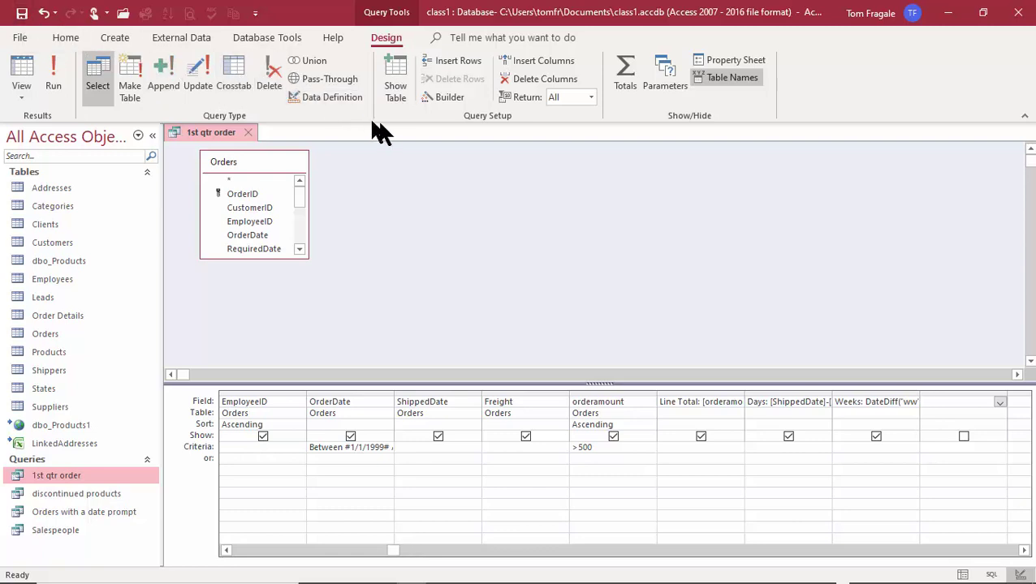
click(448, 95)
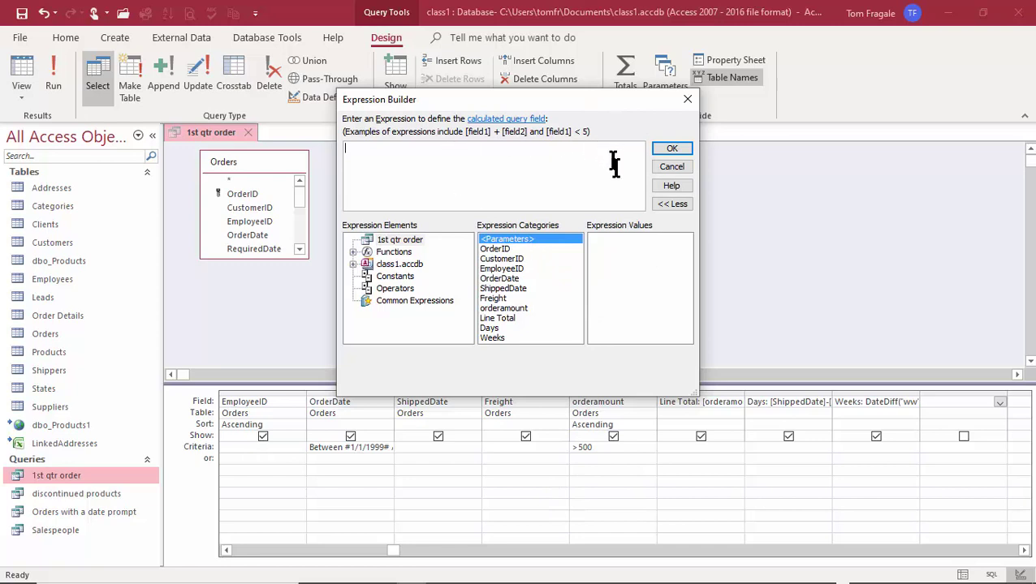
click(688, 100)
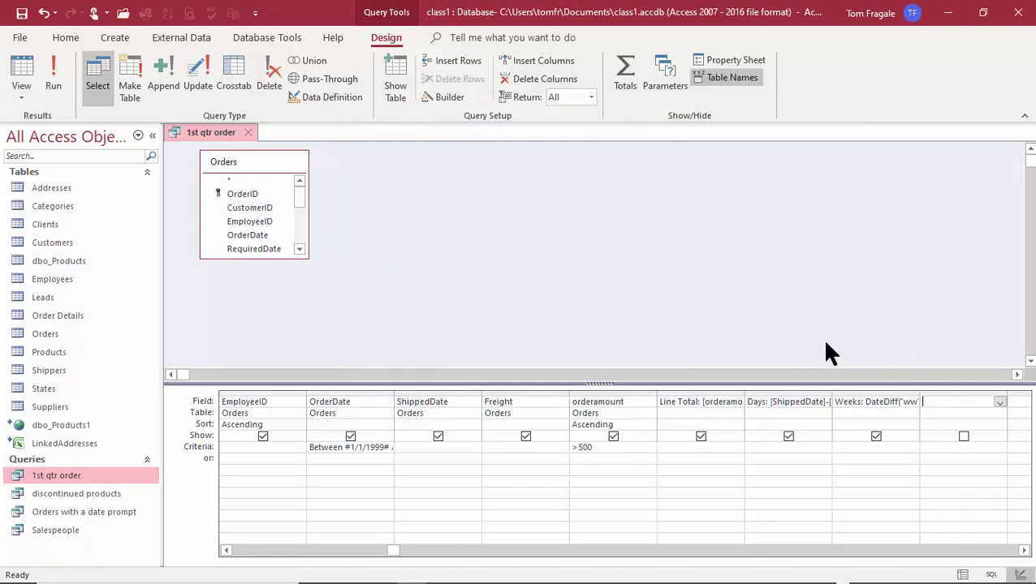
Step: Close the 1st qtr order query and save its design changes
click(248, 132)
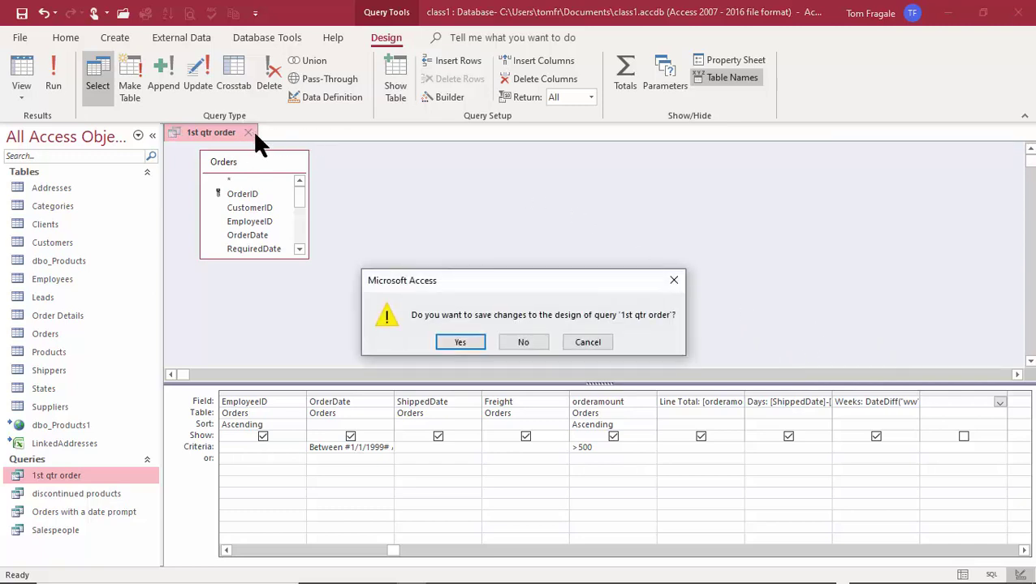
click(458, 342)
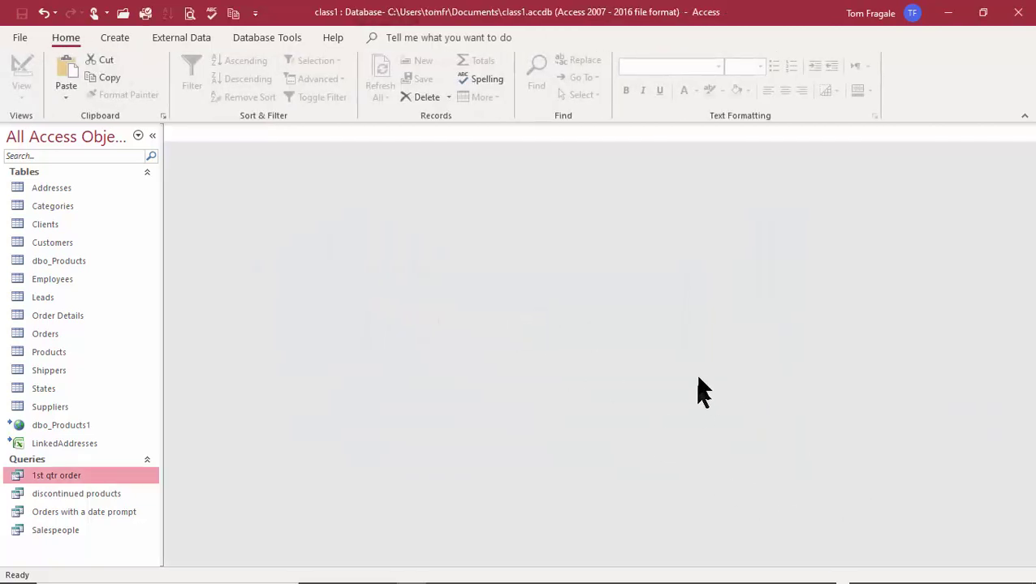